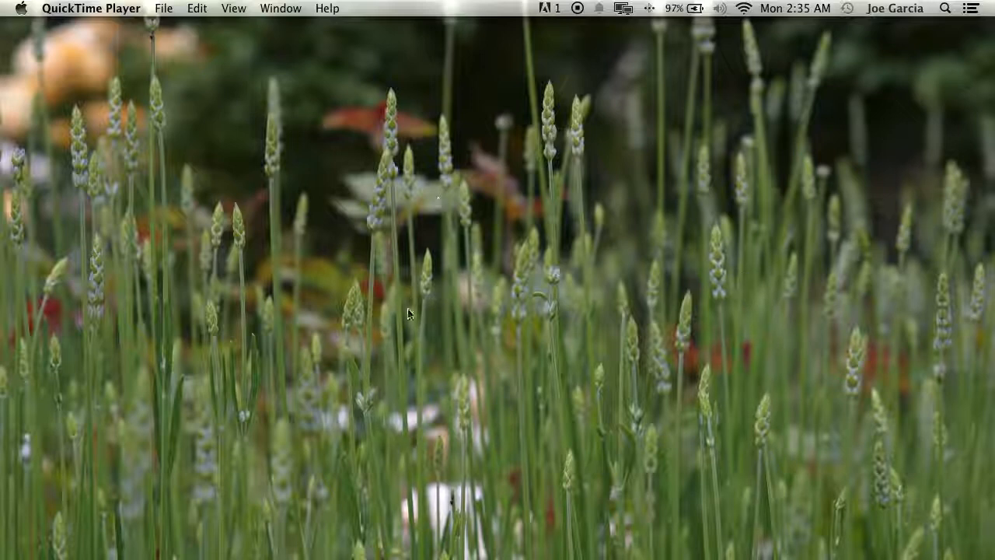
# Step: Launch Pro Tools and create a blank 44.1 kHz, 24-bit BWF (.WAV) session with Last Used I/O settings
pyautogui.click(479, 513)
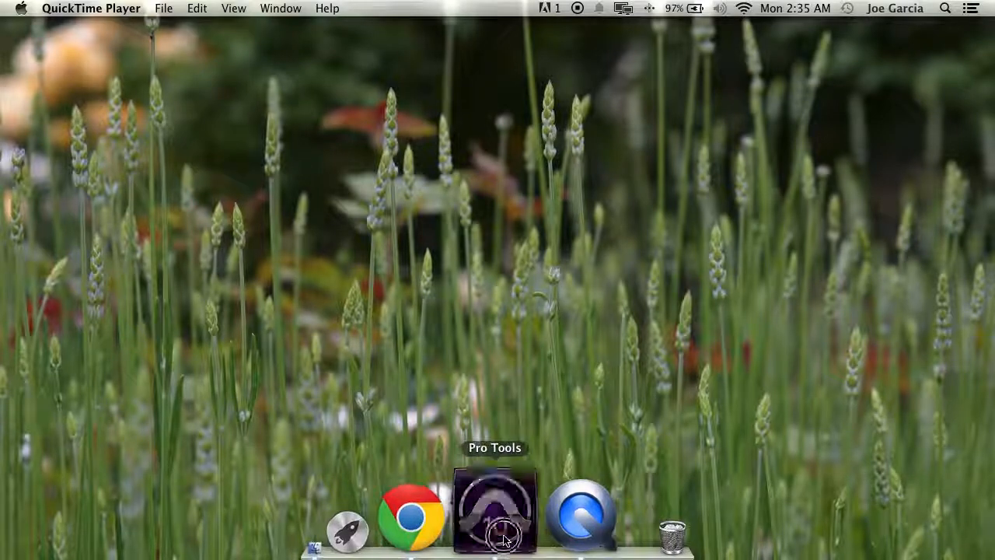
pyautogui.click(119, 8)
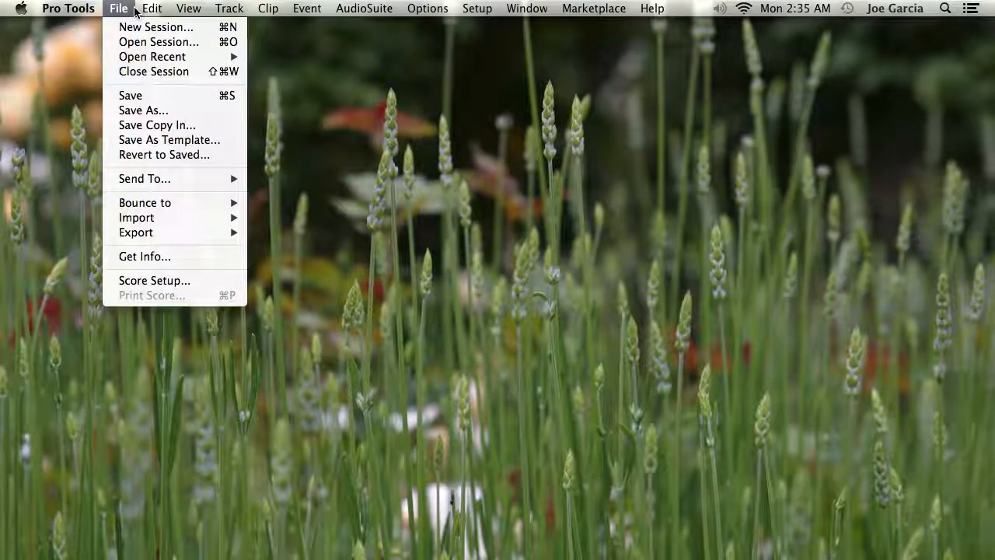
pyautogui.click(151, 28)
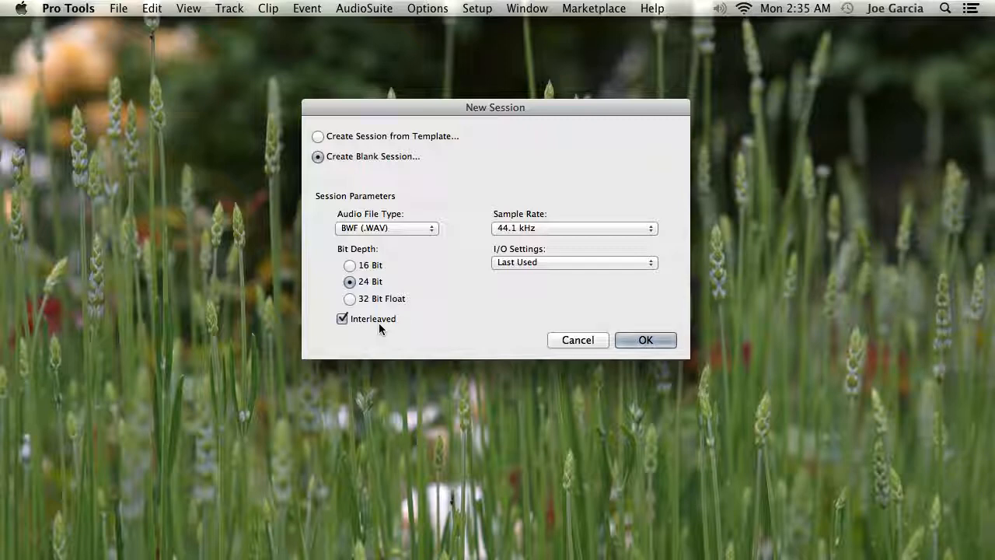
pyautogui.click(515, 262)
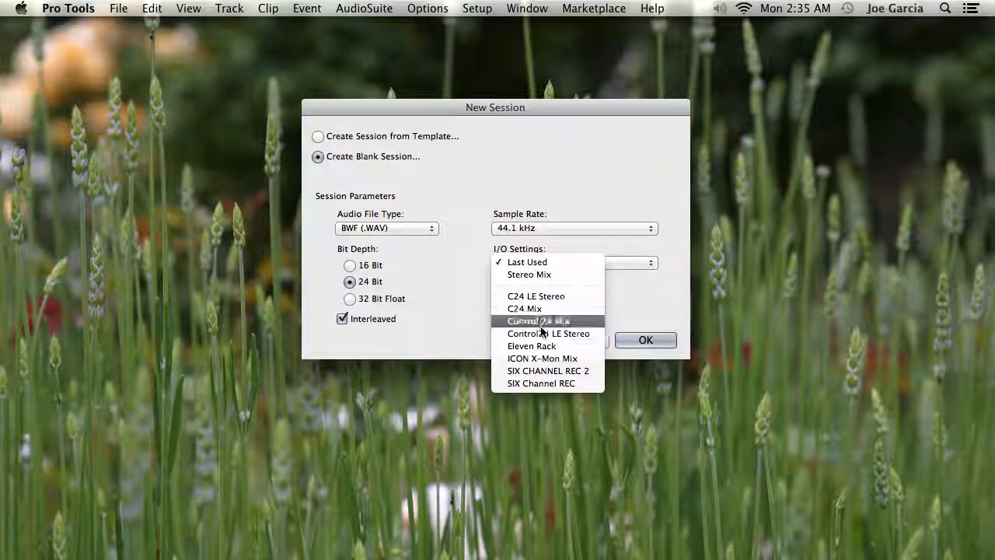
pyautogui.click(657, 294)
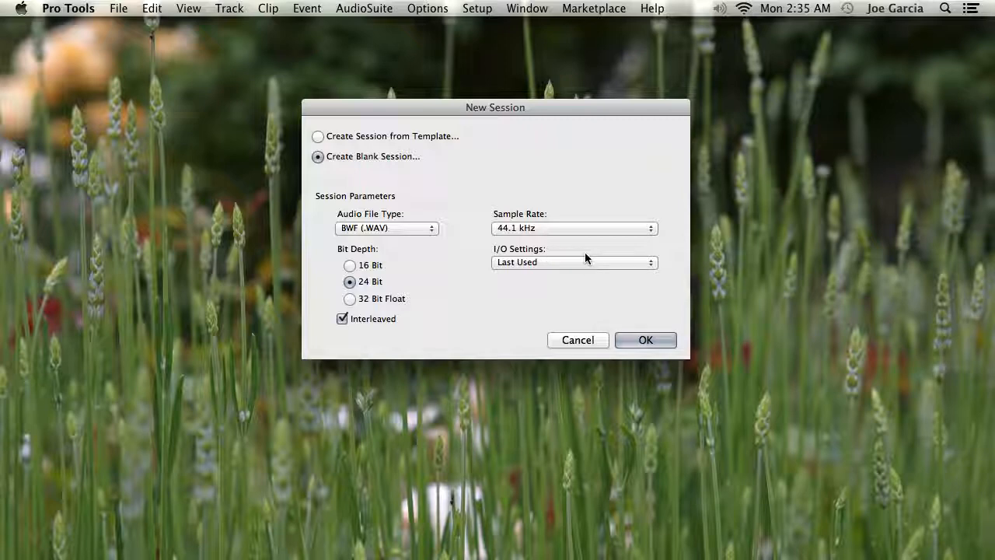
pyautogui.click(638, 338)
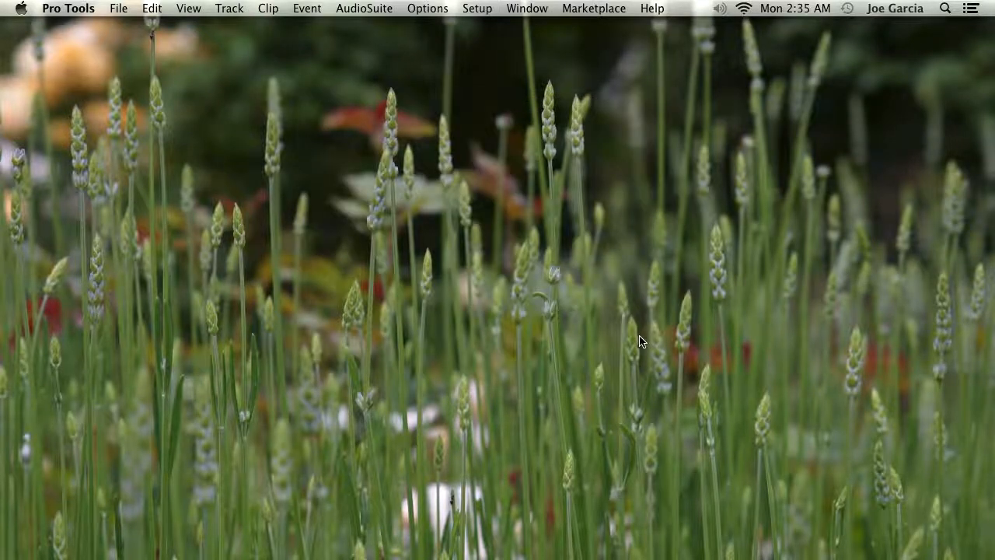
# Step: Save the new session as Session_Startup_HowTo in SESSION_SETUP_HOW_TOO, closing the previous session without saving
pyautogui.press('BackSpace')
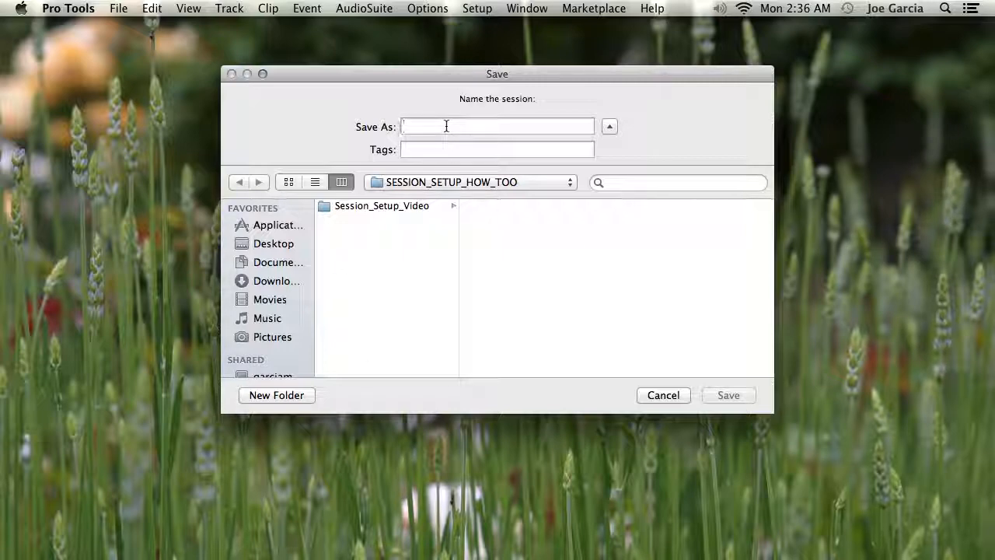
pyautogui.write('Session_Startup_HowTo')
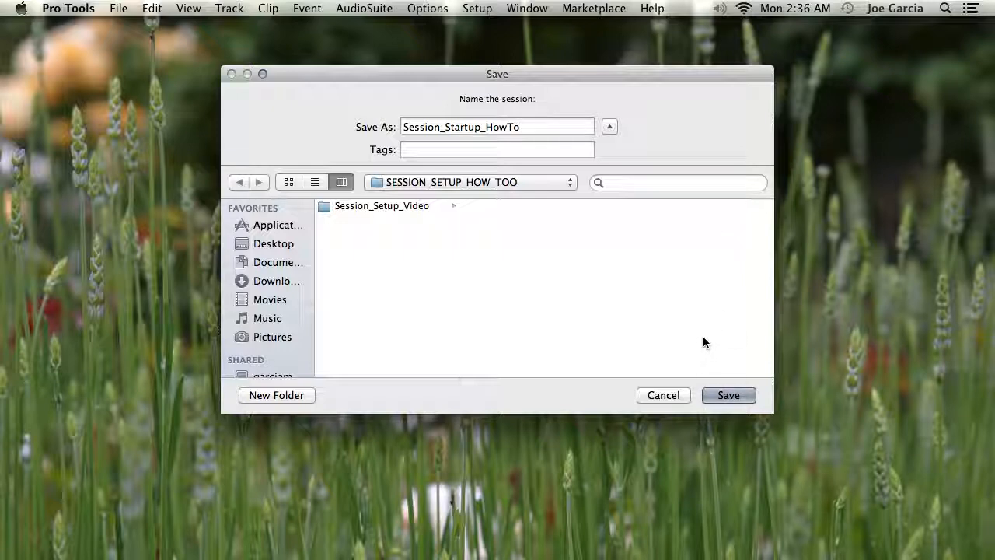
pyautogui.click(743, 397)
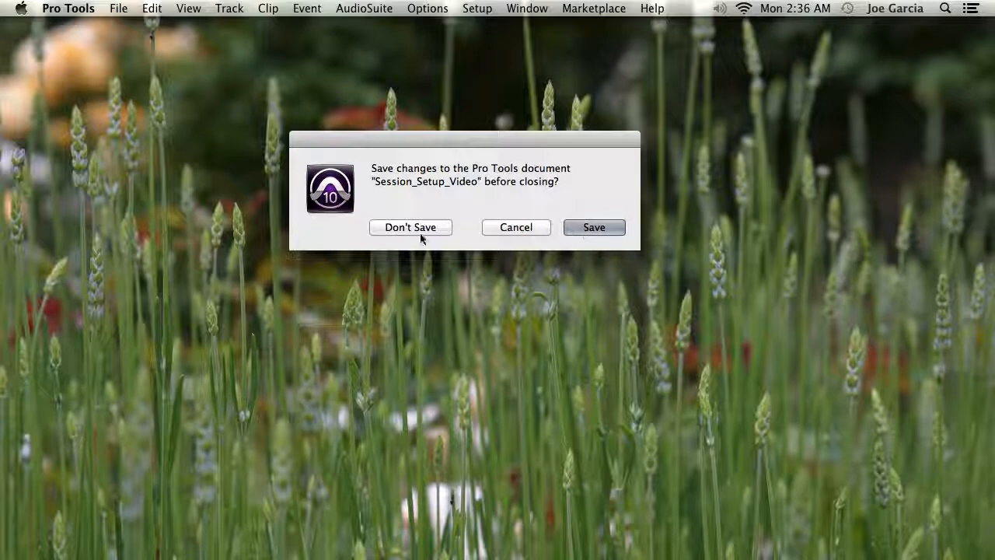
pyautogui.click(389, 232)
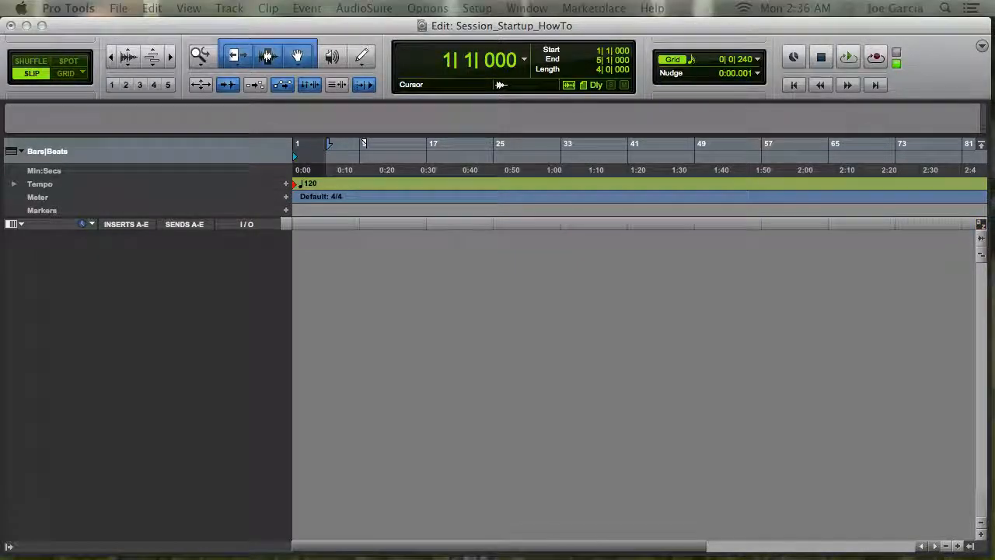
# Step: Create a new Aux Input track in the session
pyautogui.moveTo(489, 354); pyautogui.dragTo(485, 334)
pyautogui.click(515, 365)
pyautogui.click(735, 417)
pyautogui.click(747, 401)
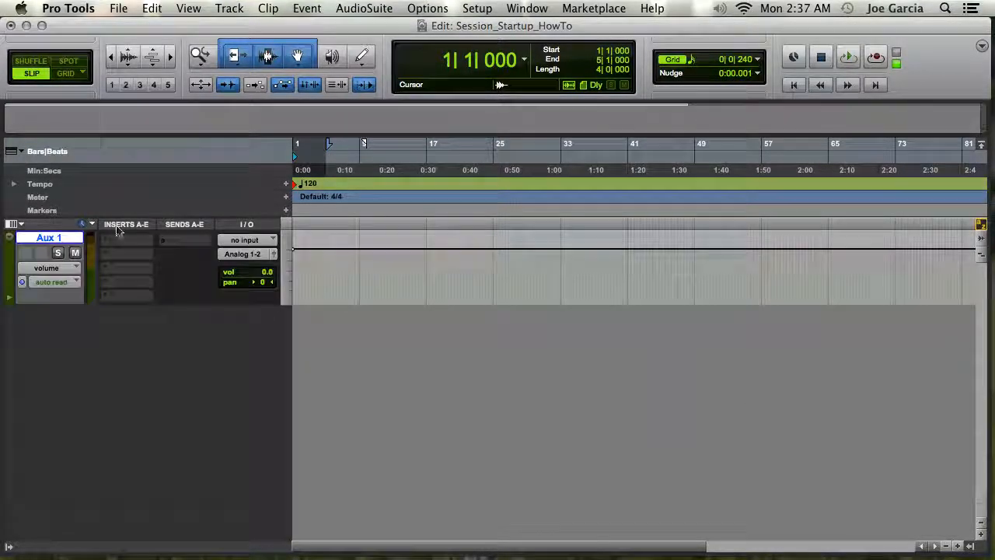
# Step: Rename the aux track to TB
pyautogui.doubleClick(62, 239)
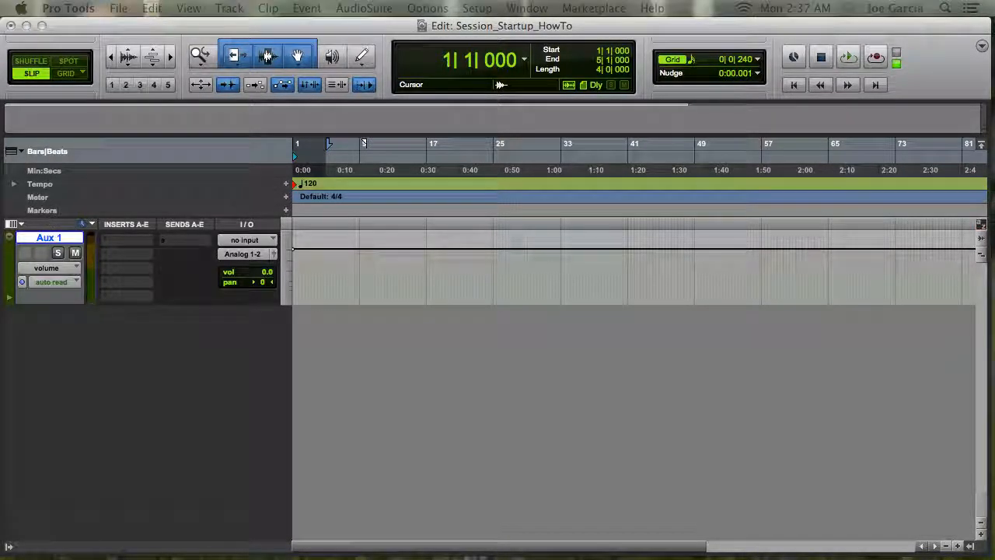
pyautogui.press('BackSpace')
pyautogui.write('TB')
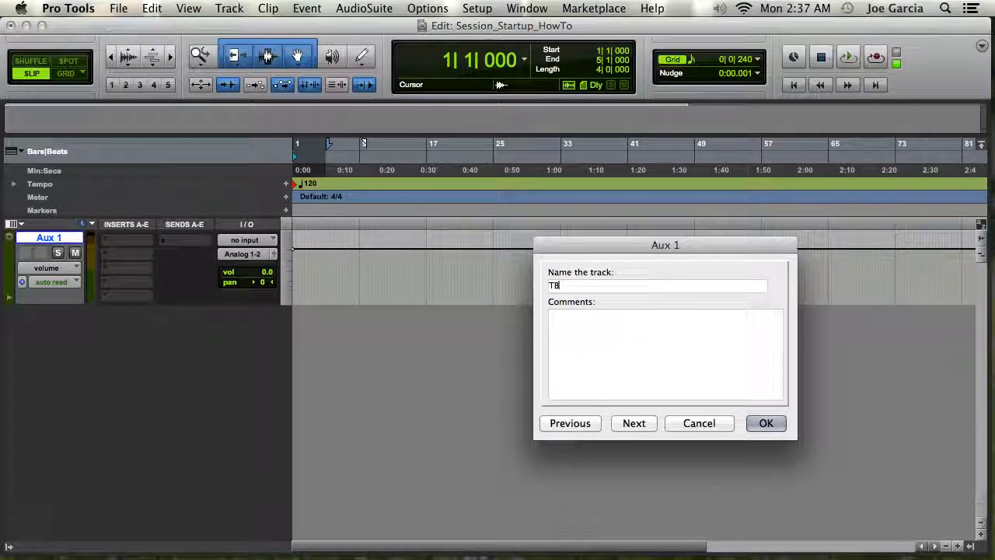
pyautogui.press('Return')
# Step: Set the TB track's input to Analog 3
pyautogui.click(245, 239)
pyautogui.moveTo(263, 278)
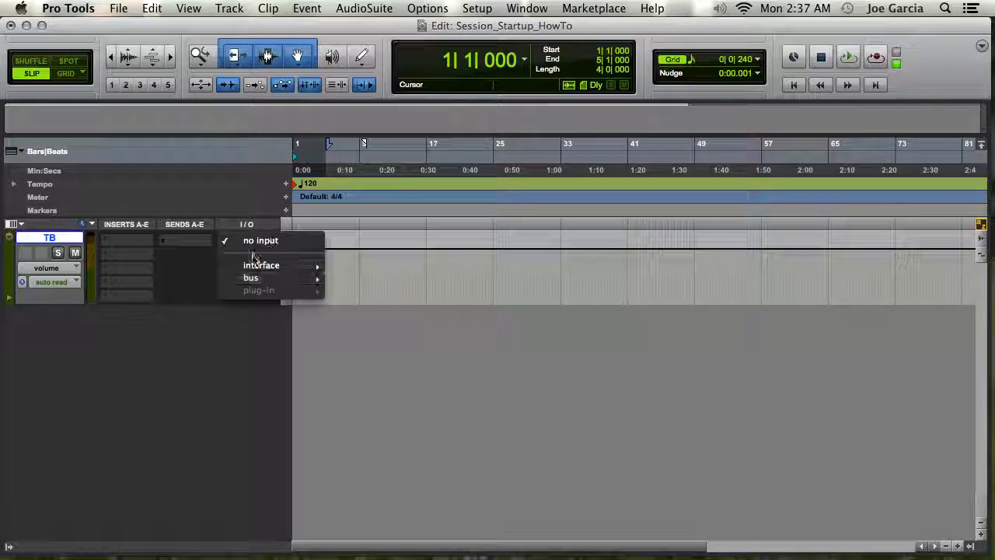
pyautogui.click(398, 290)
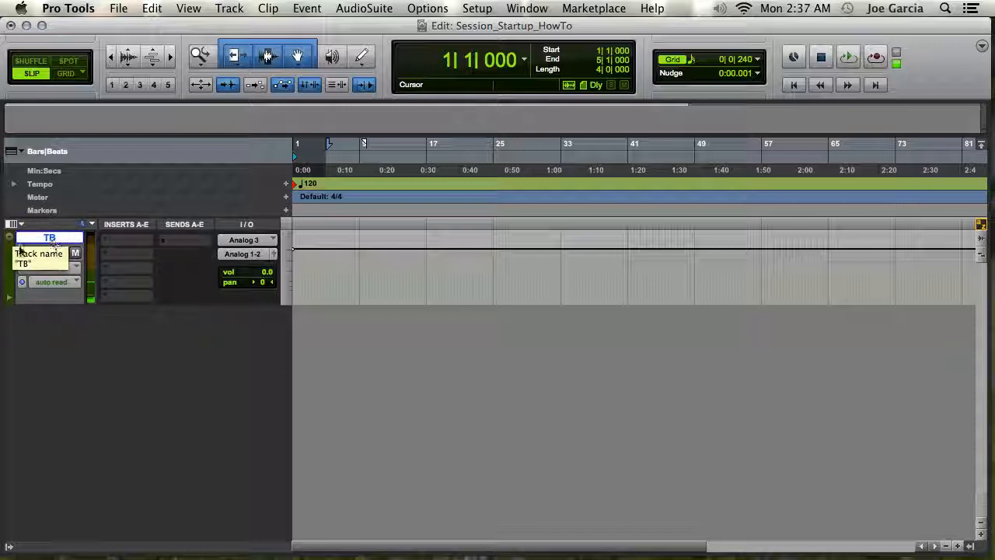
# Step: Hide the TB track from the Edit window using the track list, then close the list
pyautogui.click(7, 543)
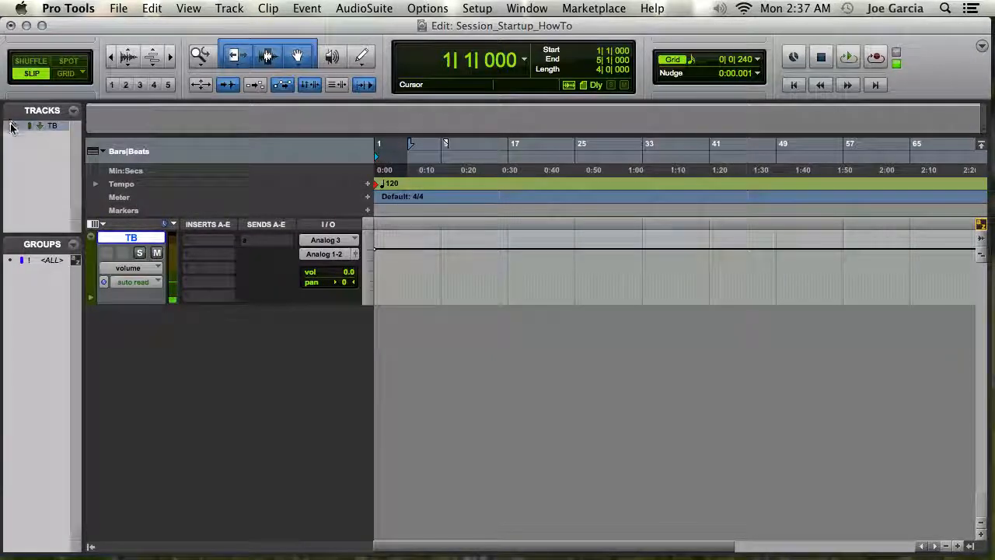
pyautogui.click(11, 127)
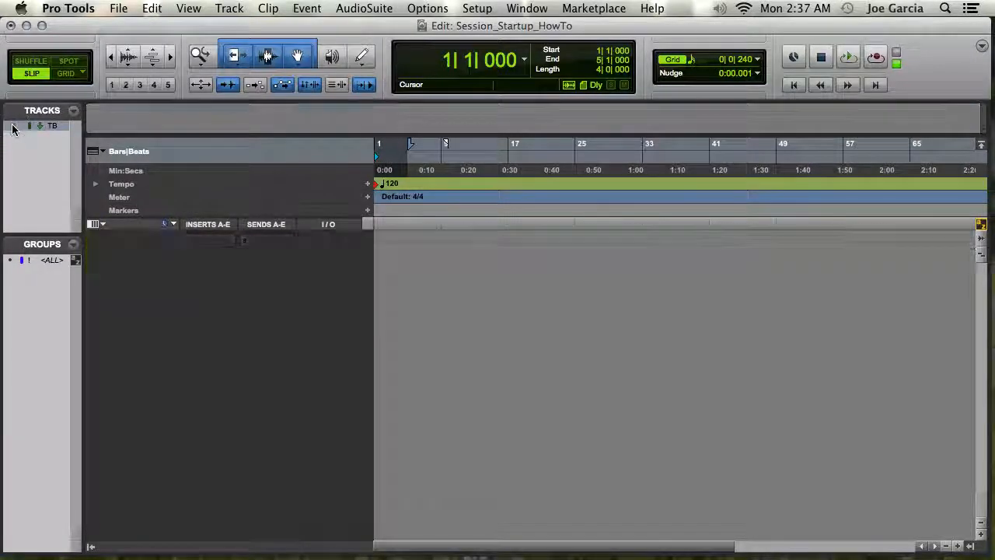
pyautogui.click(90, 548)
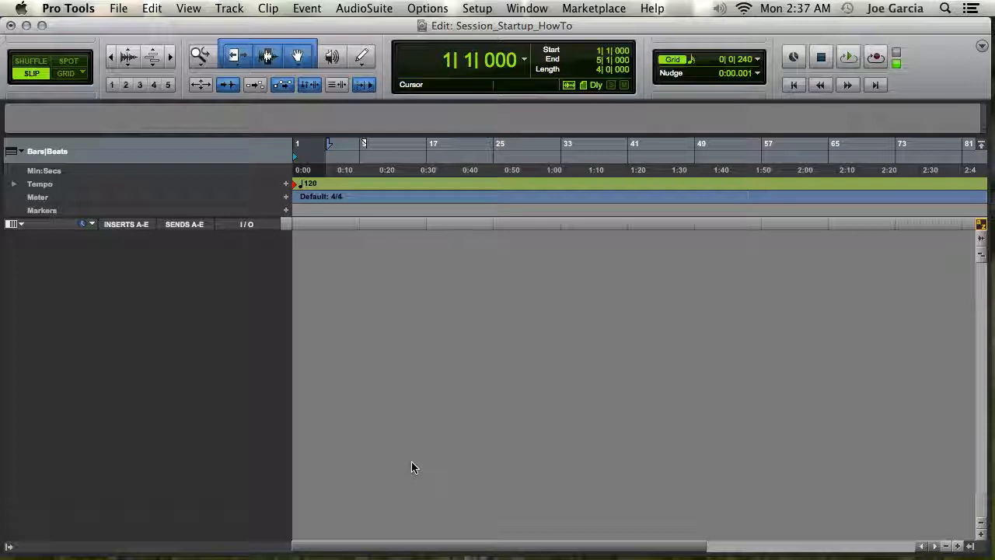
# Step: Review the Playback Engine settings for the Mbox Pro, including device and host processors, and close the dialog
pyautogui.click(477, 8)
pyautogui.click(523, 40)
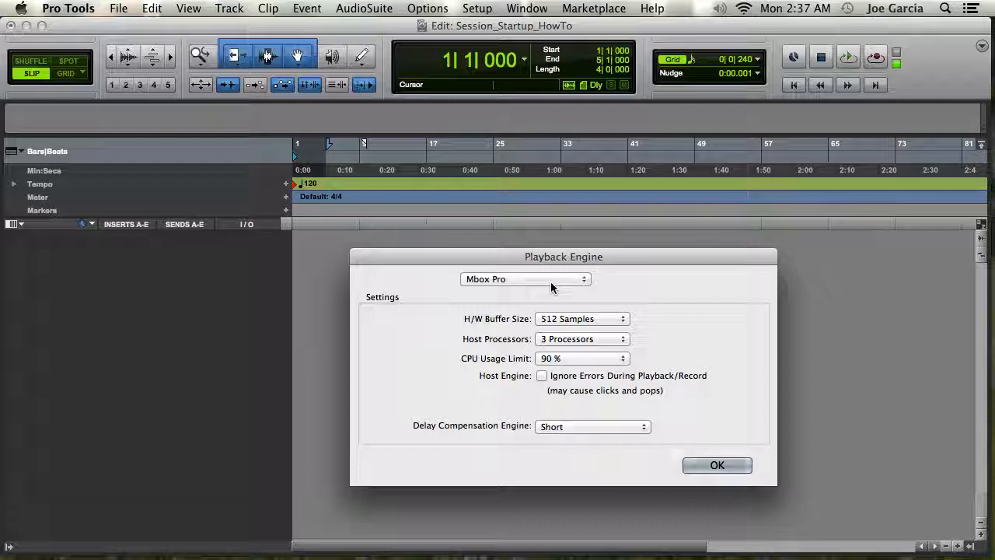
pyautogui.click(551, 283)
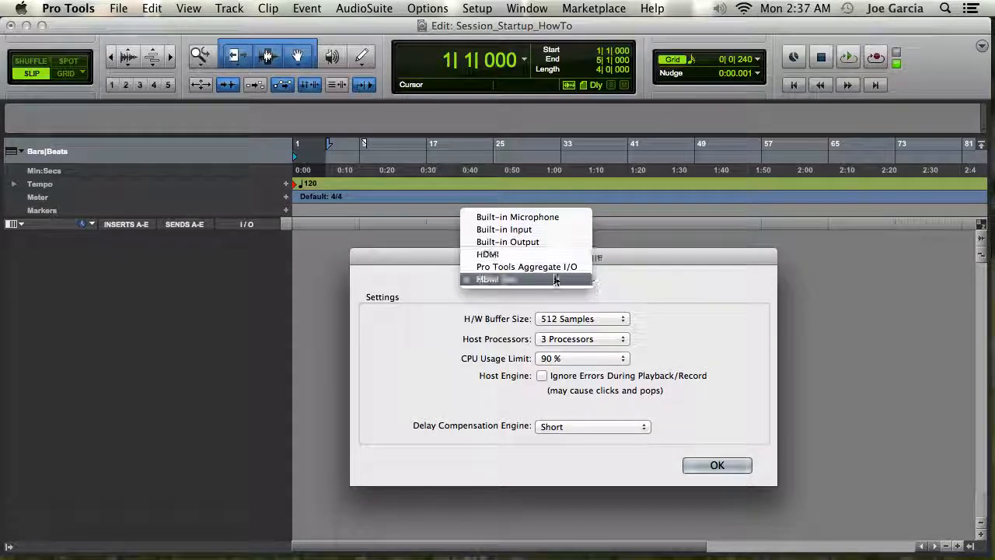
pyautogui.click(633, 283)
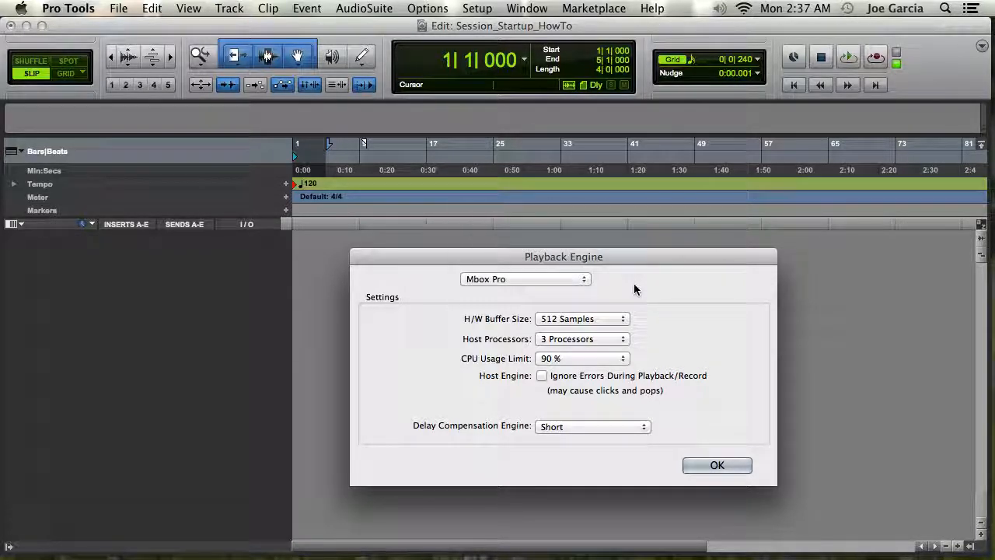
pyautogui.click(591, 339)
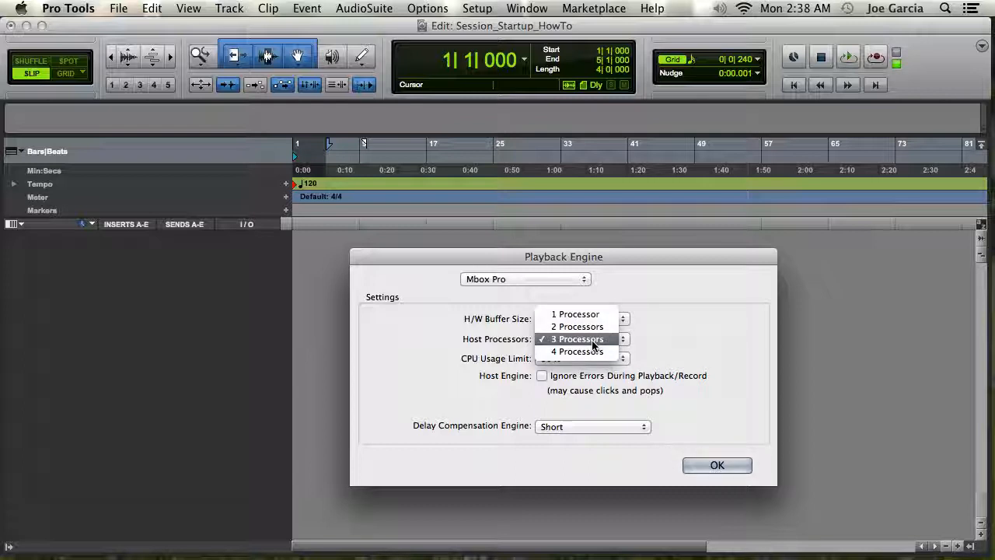
pyautogui.click(596, 339)
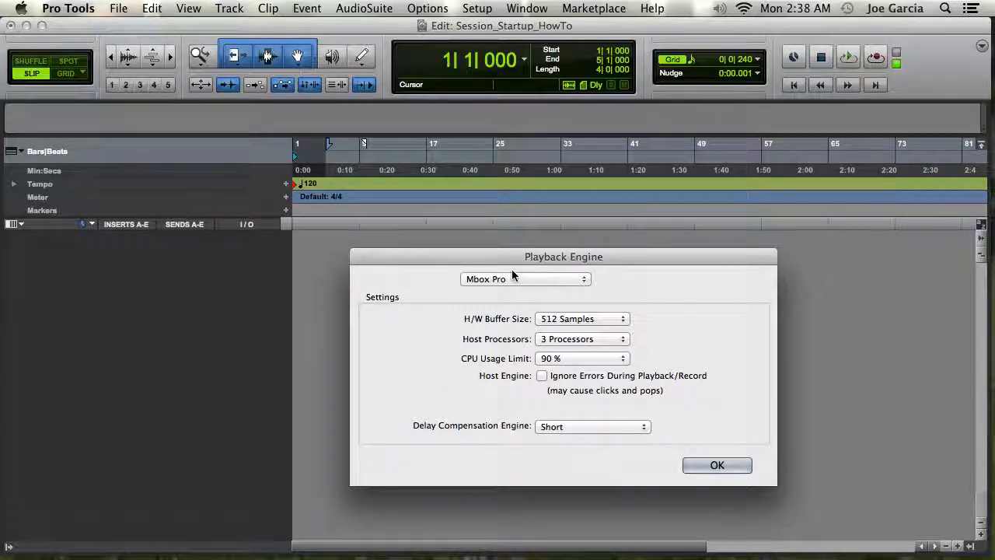
pyautogui.click(715, 465)
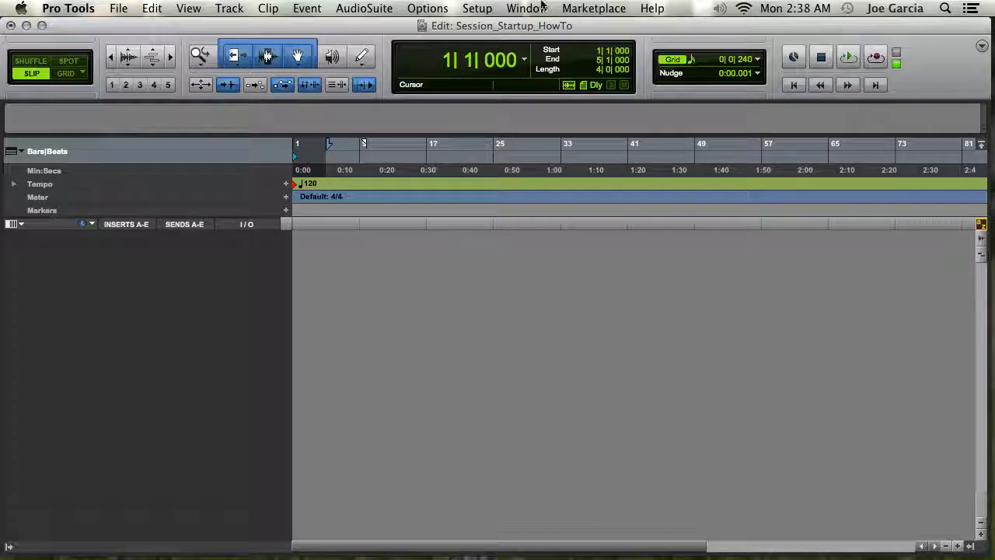
# Step: Open the I/O Setup window and switch to its Output page
pyautogui.click(476, 9)
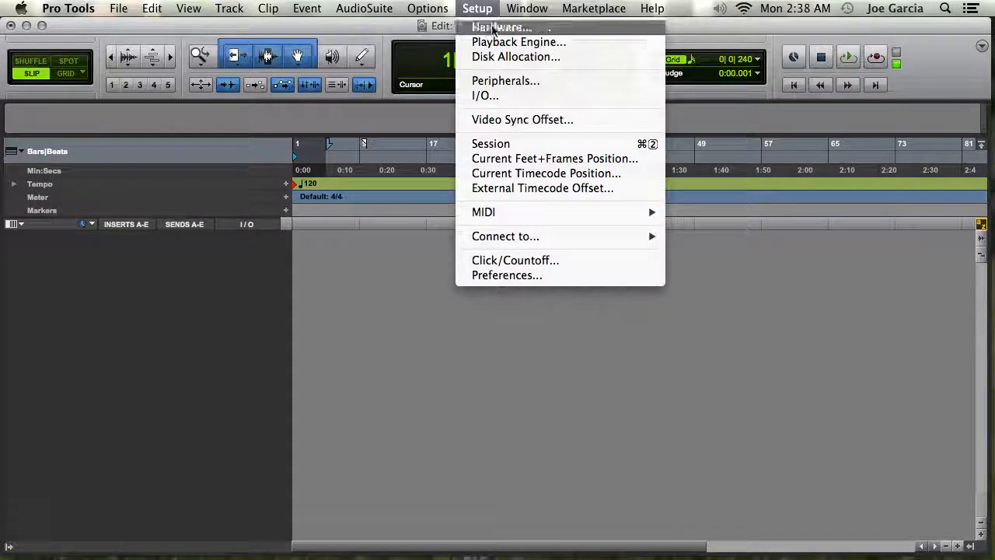
pyautogui.click(507, 96)
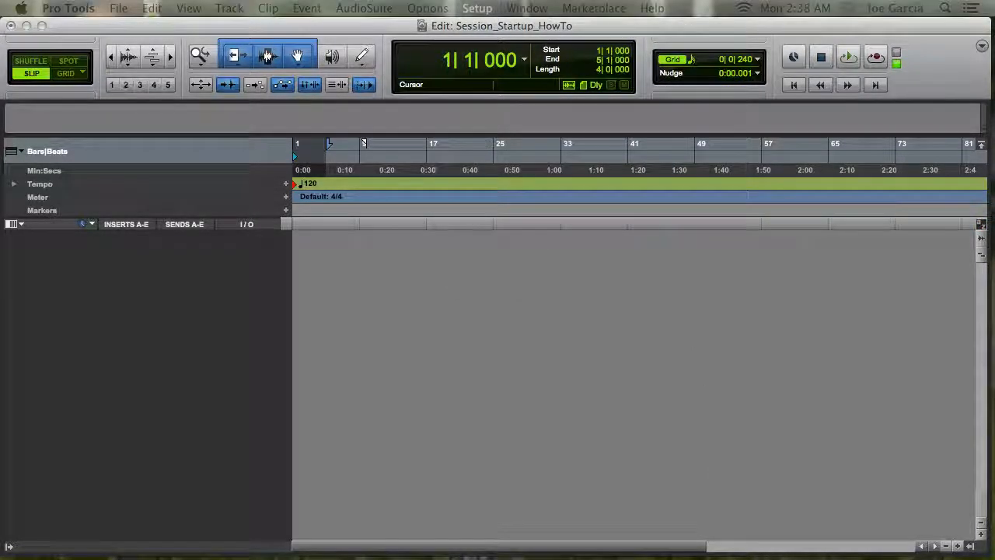
pyautogui.moveTo(656, 150); pyautogui.dragTo(599, 76)
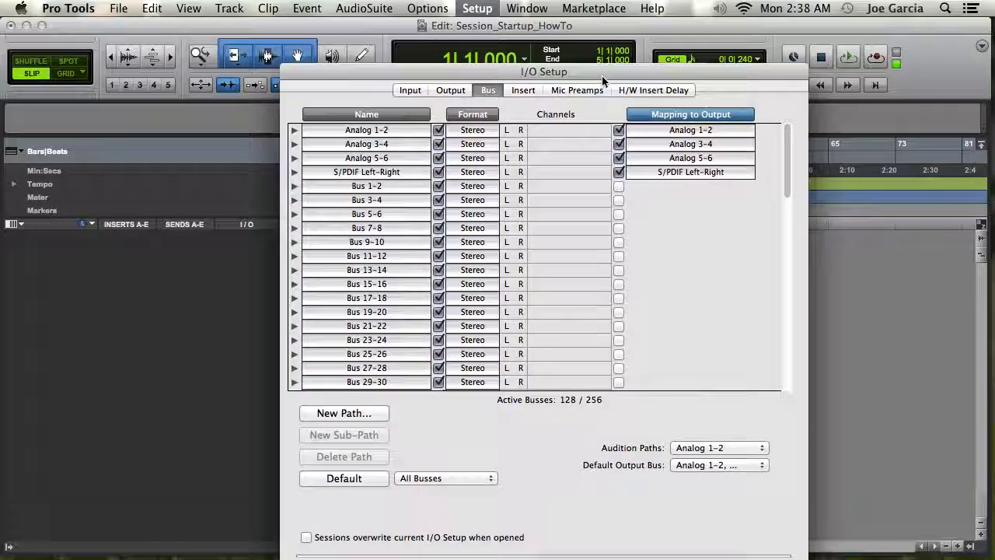
pyautogui.click(457, 90)
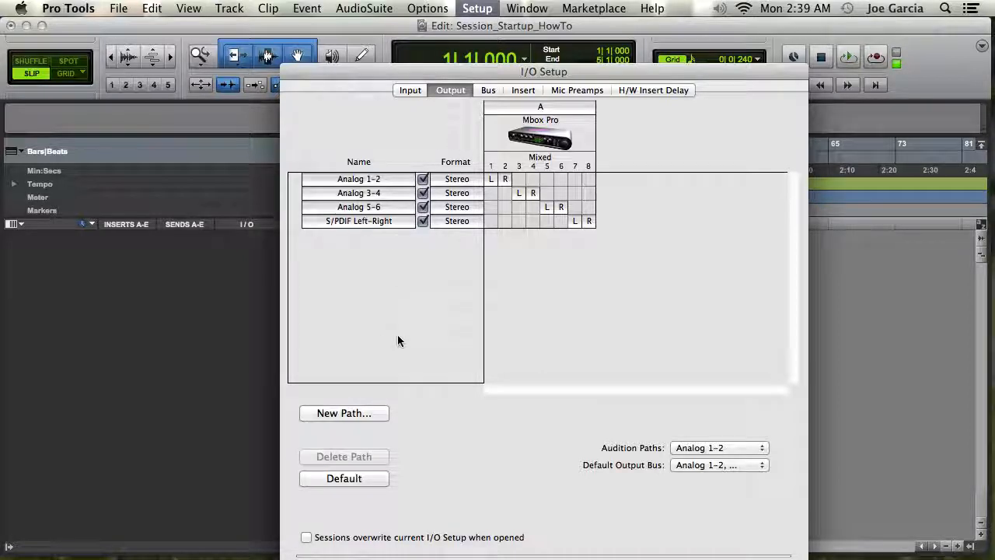
# Step: Delete all output paths and restore the default output paths
pyautogui.press('super+a')
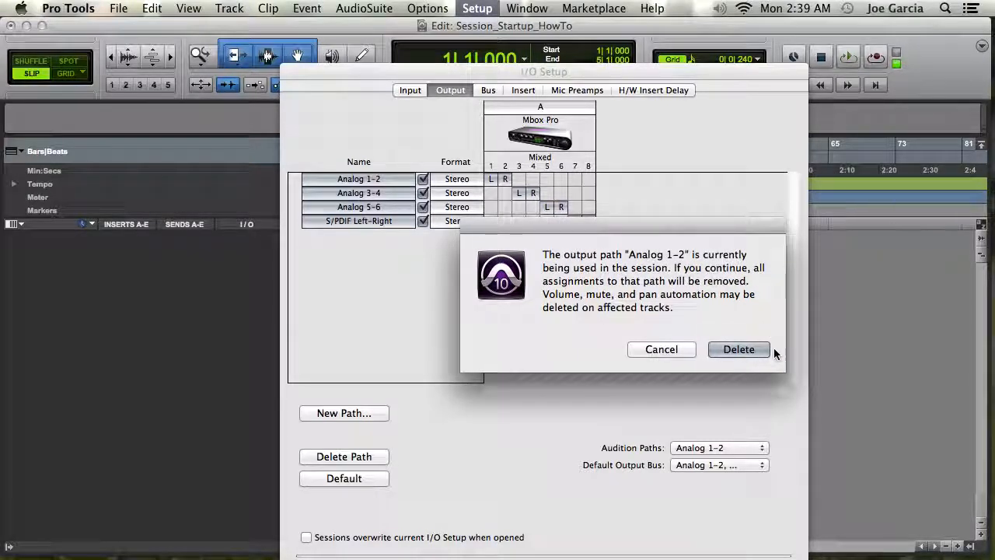
pyautogui.click(732, 353)
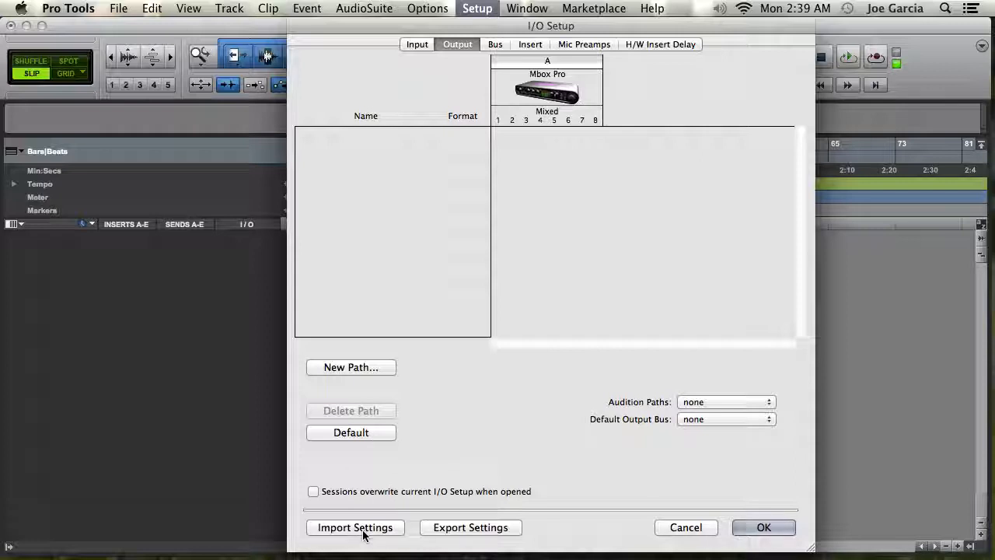
pyautogui.click(378, 436)
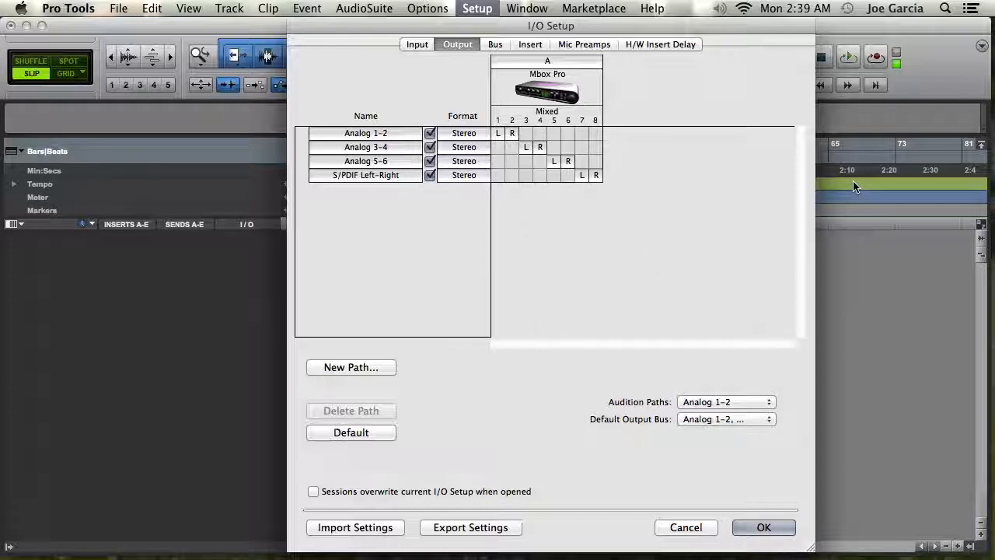
# Step: Examine the Input, Output and Bus pages of the I/O Setup
pyautogui.click(418, 44)
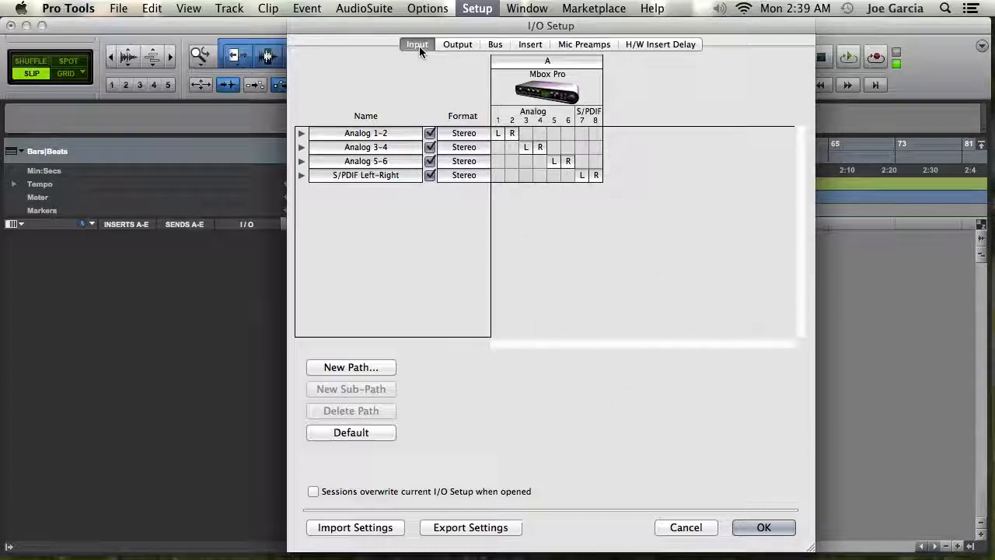
pyautogui.click(458, 45)
pyautogui.click(495, 44)
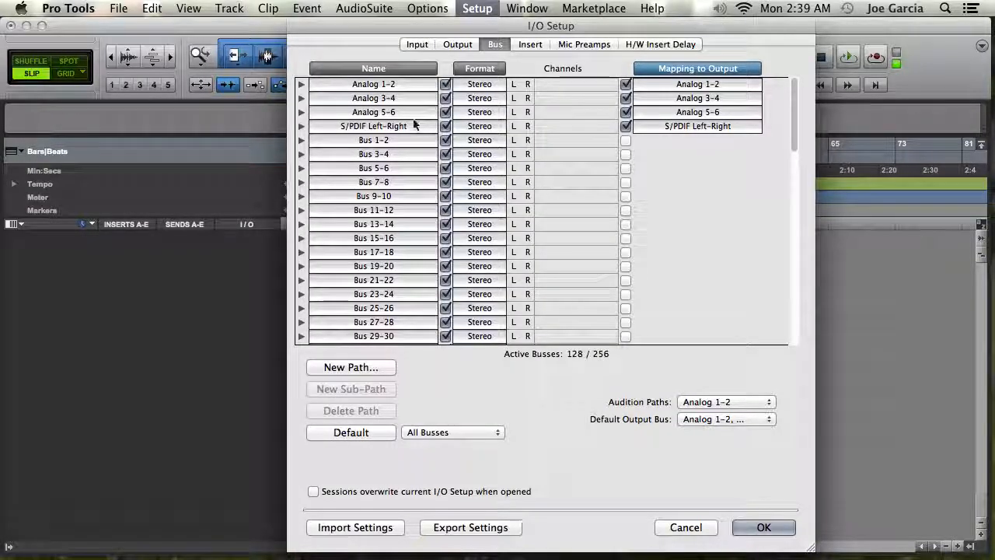
pyautogui.scroll(-15, 414, 124)
pyautogui.scroll(15, 416, 123)
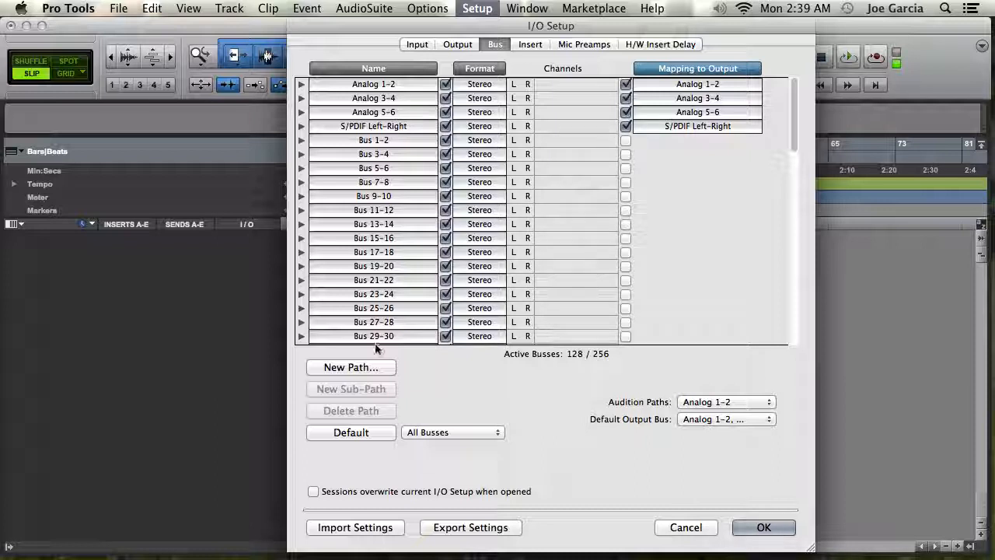
# Step: Delete all bus paths and restore the default bus paths in I/O Setup
pyautogui.press('super+a')
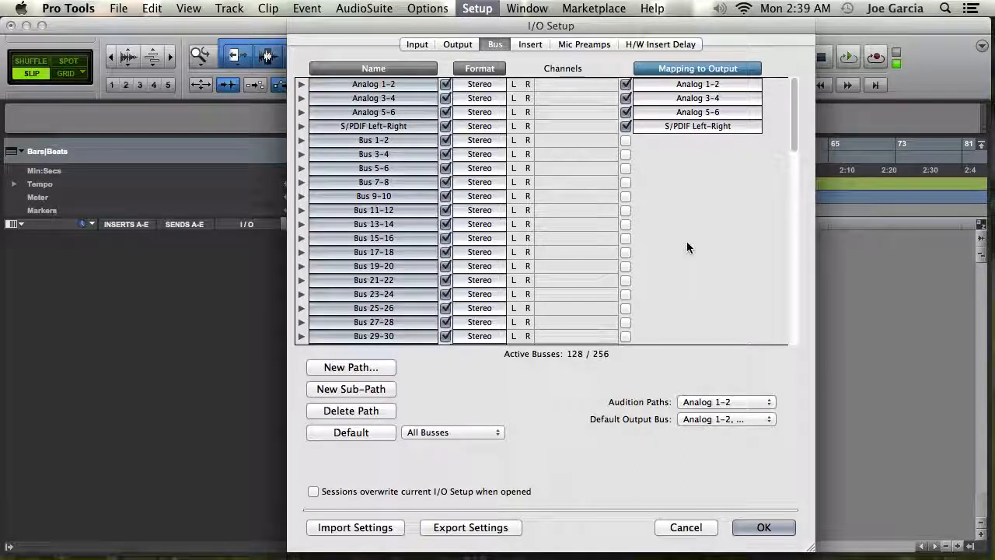
pyautogui.press('BackSpace')
pyautogui.click(353, 434)
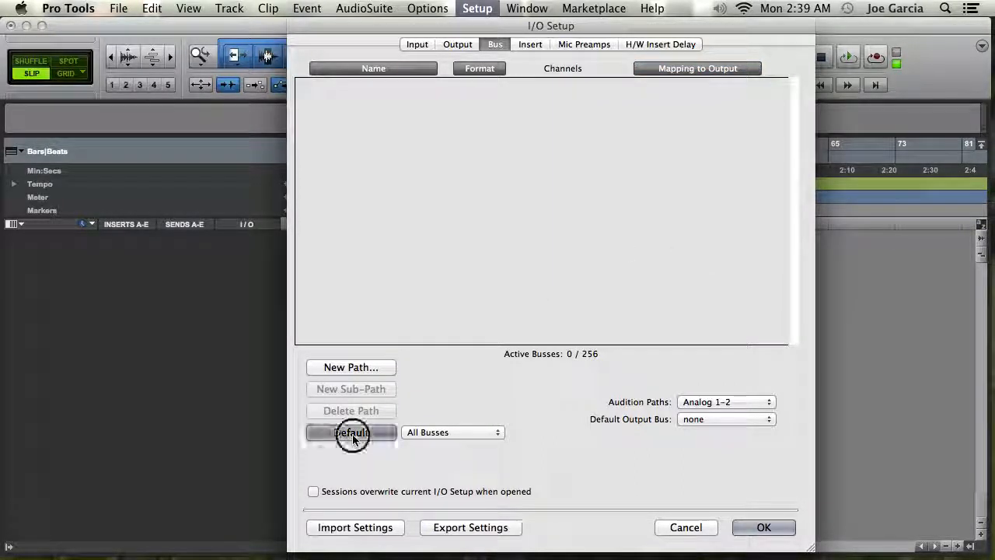
# Step: Set the default output bus and the audition path to Analog 1-2, then confirm the I/O Setup
pyautogui.click(684, 419)
pyautogui.moveTo(703, 426)
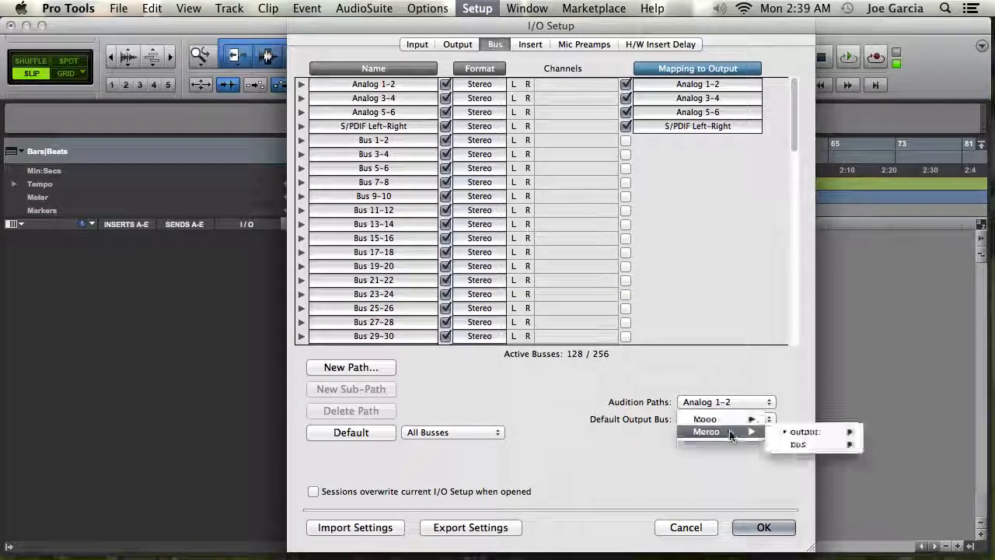
pyautogui.moveTo(808, 432)
pyautogui.click(713, 436)
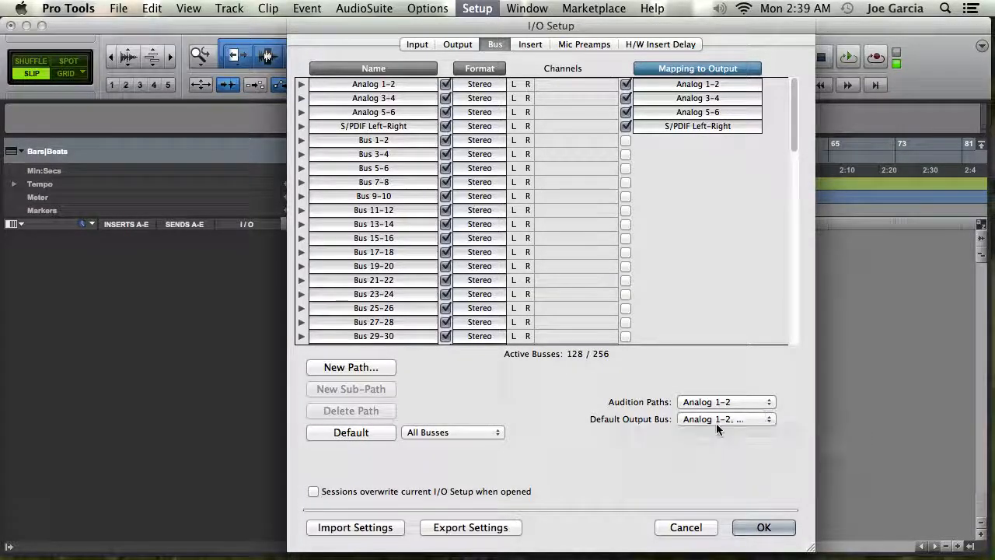
pyautogui.click(735, 403)
pyautogui.moveTo(766, 410)
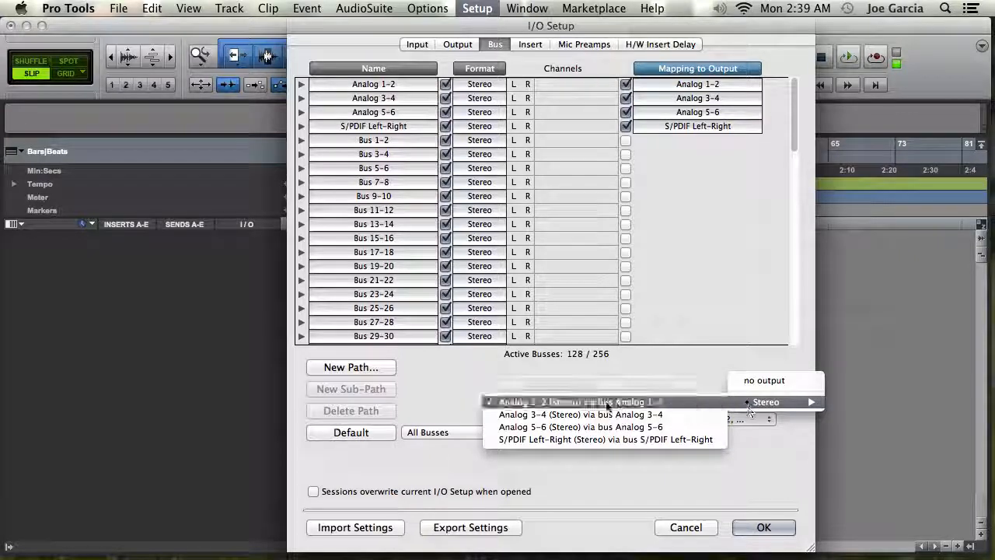
pyautogui.click(579, 402)
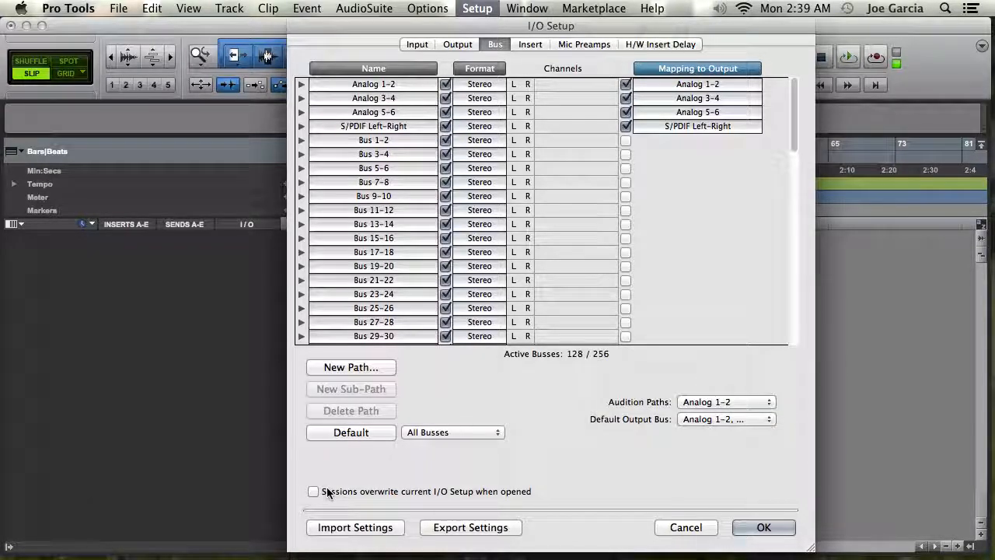
pyautogui.click(764, 528)
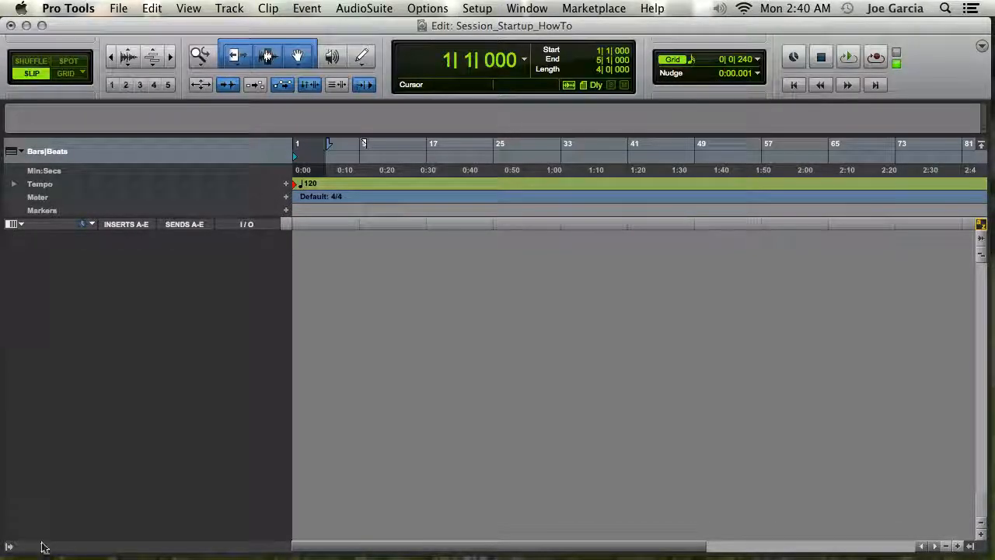
# Step: Show the hidden TB track, route its output to Analog 1-2, and hide it and the track list again
pyautogui.click(7, 549)
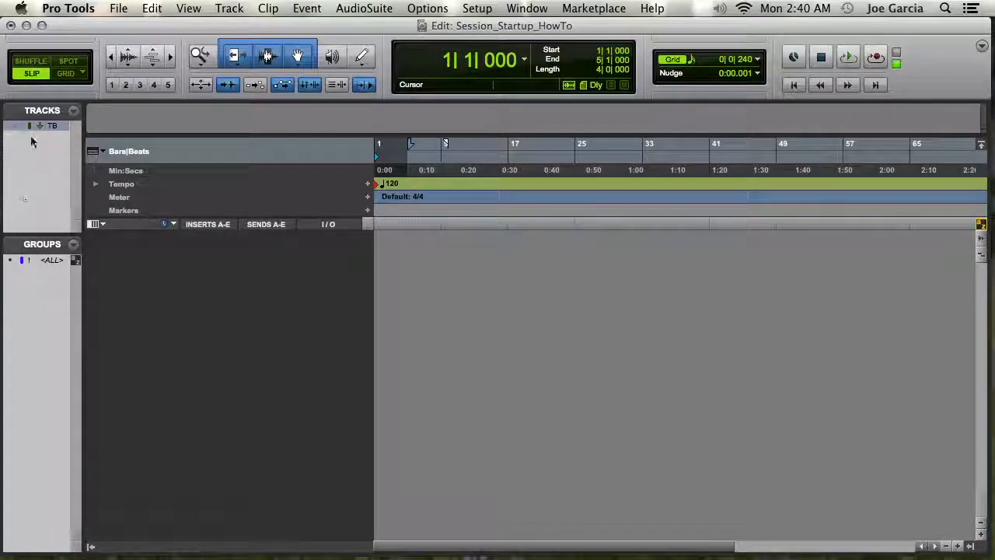
pyautogui.click(14, 125)
pyautogui.click(325, 254)
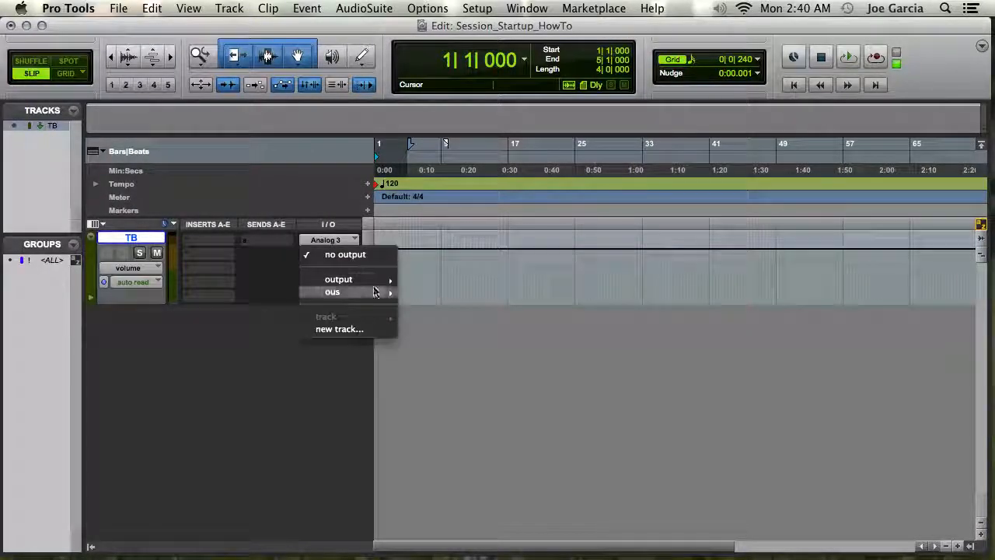
pyautogui.moveTo(379, 280)
pyautogui.click(455, 286)
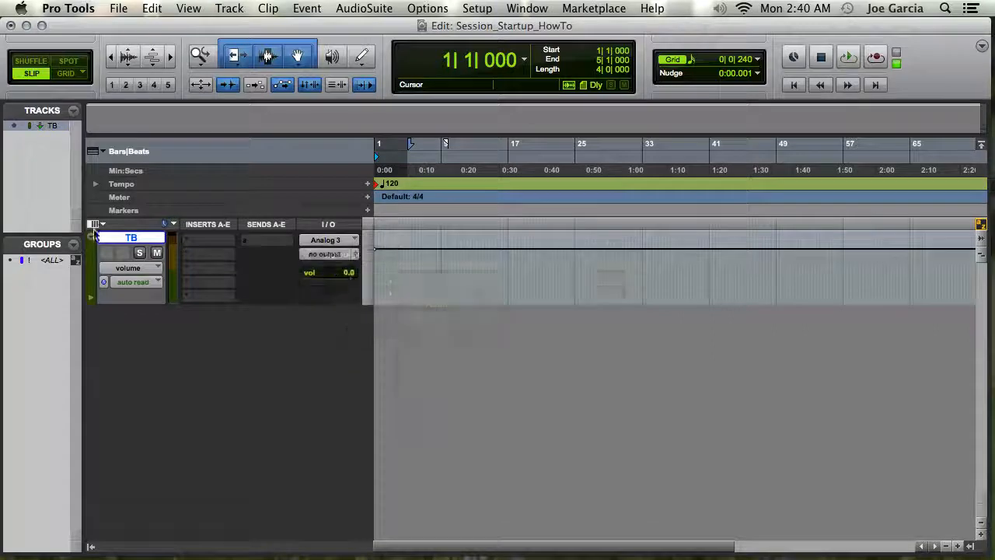
pyautogui.click(13, 128)
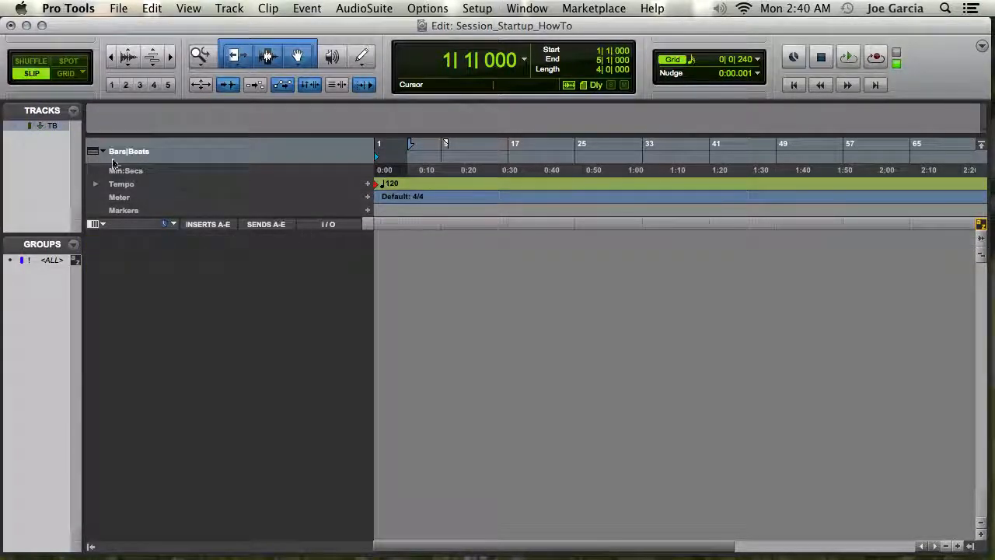
pyautogui.click(90, 547)
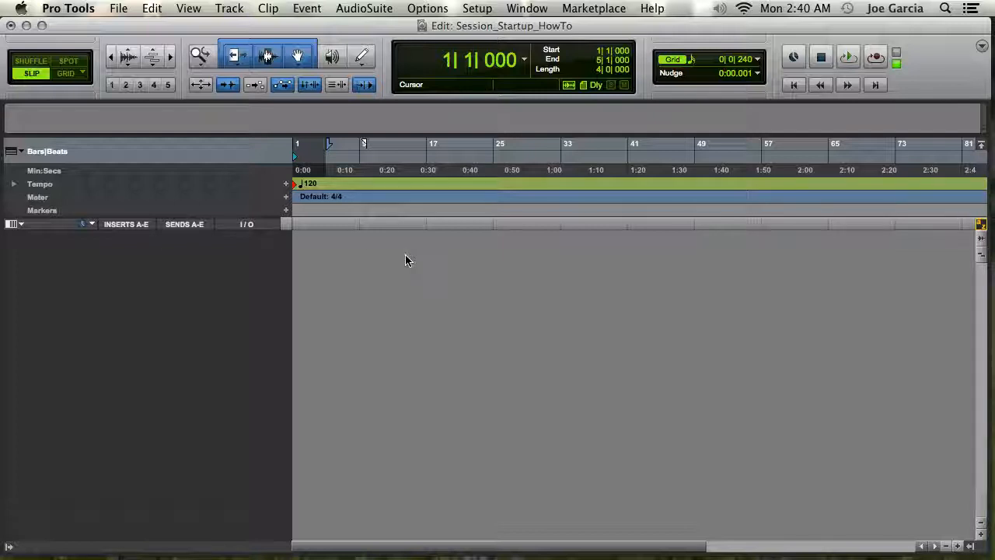
# Step: Create 8 mono audio tracks, 4 stereo aux inputs and a master fader in one New Tracks dialog
pyautogui.press('super+shift+n')
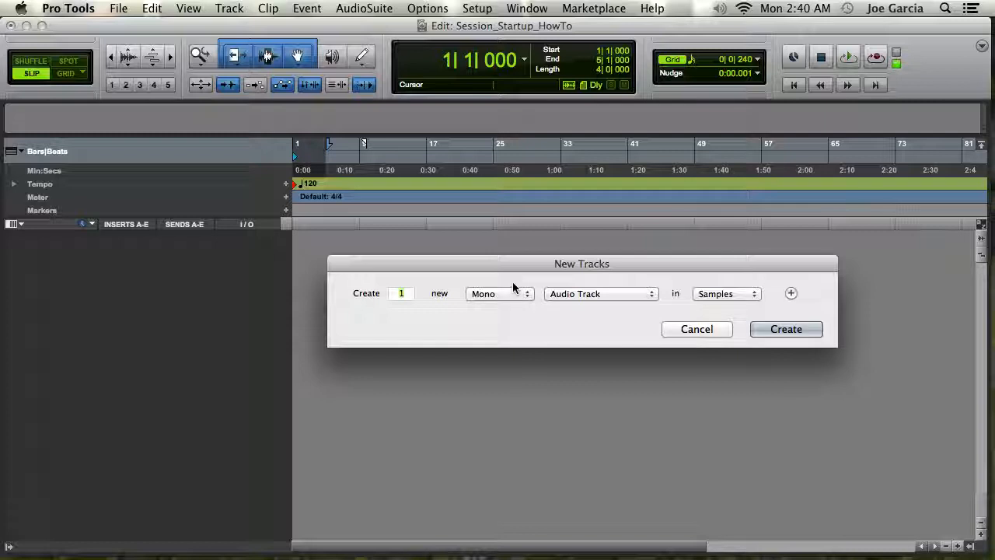
pyautogui.write('8')
pyautogui.press('super+plus')
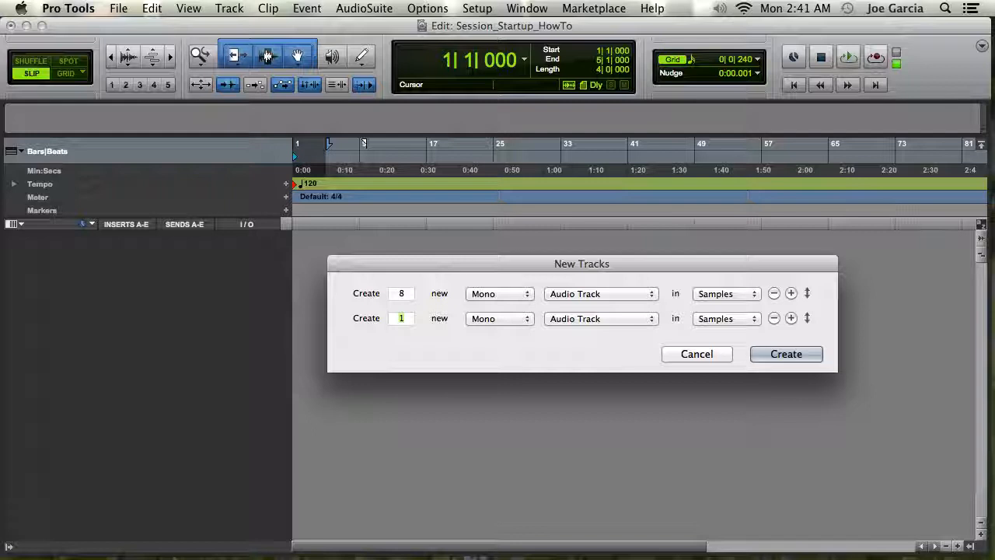
pyautogui.write('4')
pyautogui.press('super+Right')
pyautogui.press('super+Down')
pyautogui.press('super+shift+Down')
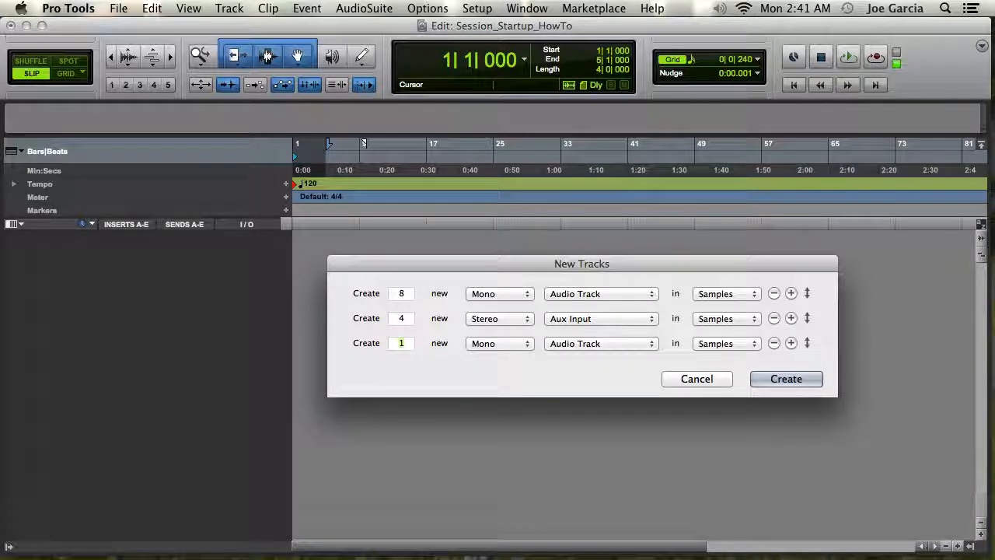
pyautogui.press('super+Right')
pyautogui.press('super+Down')
pyautogui.press('super+Down')
pyautogui.press('Return')
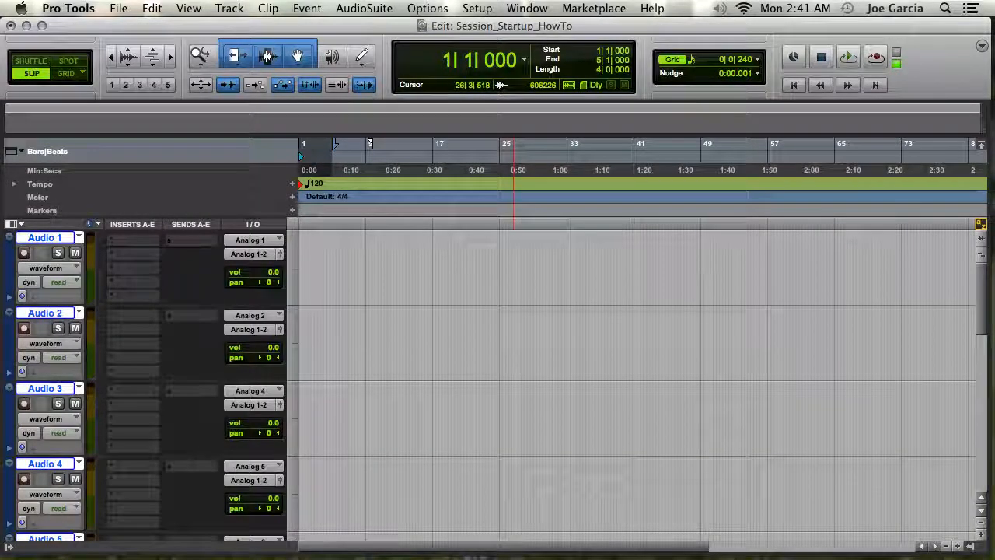
# Step: In the Mix window, move the Master 1 strip to sit between Audio 8 and Aux 1
pyautogui.press('super+equal')
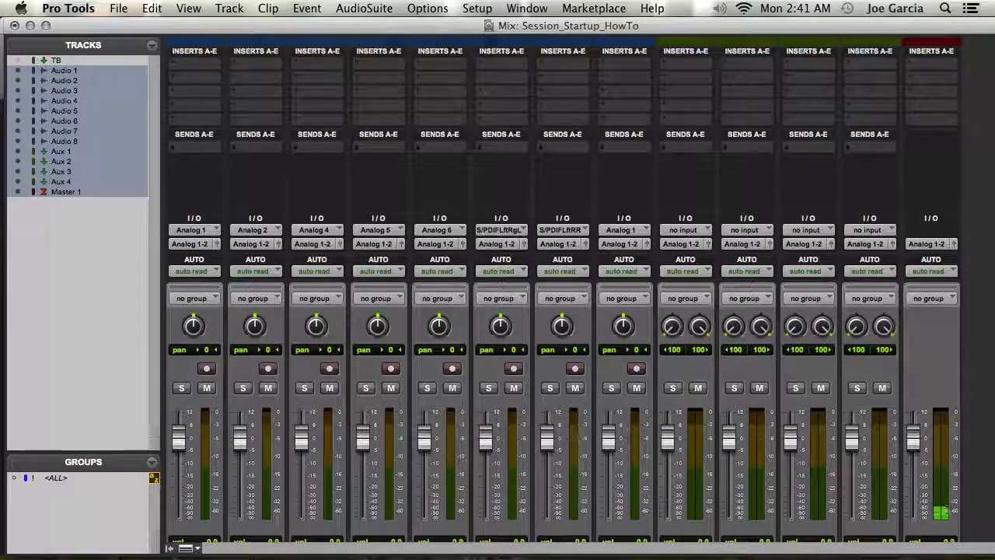
pyautogui.click(167, 549)
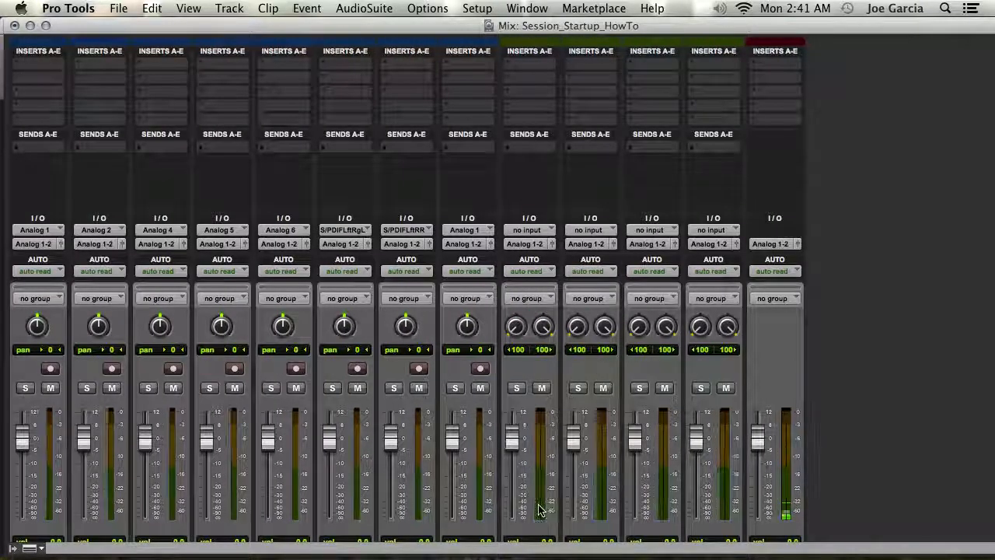
pyautogui.scroll(-3, 516, 429)
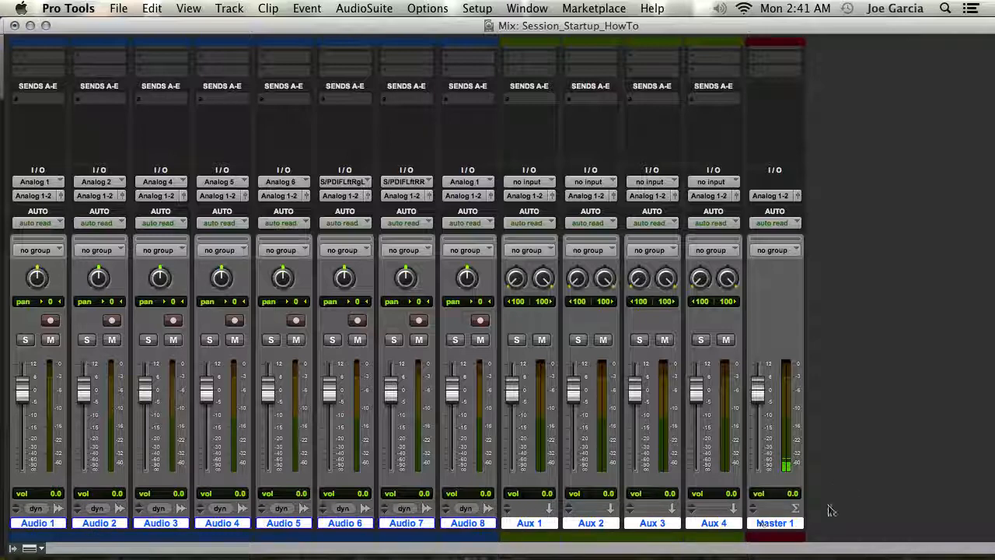
pyautogui.keyDown('alt'); pyautogui.click(797, 523); pyautogui.keyUp('alt')
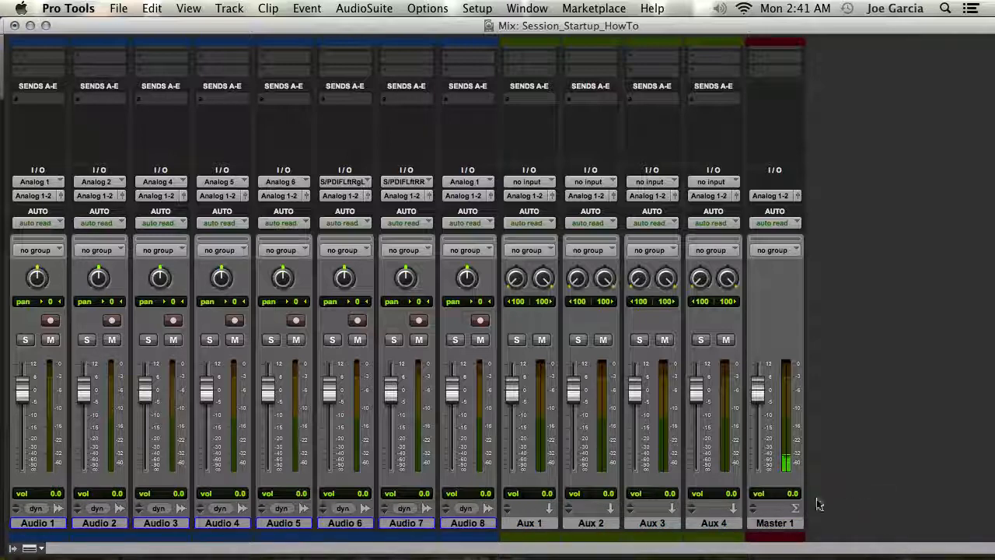
pyautogui.click(772, 525)
pyautogui.moveTo(772, 524); pyautogui.dragTo(503, 536)
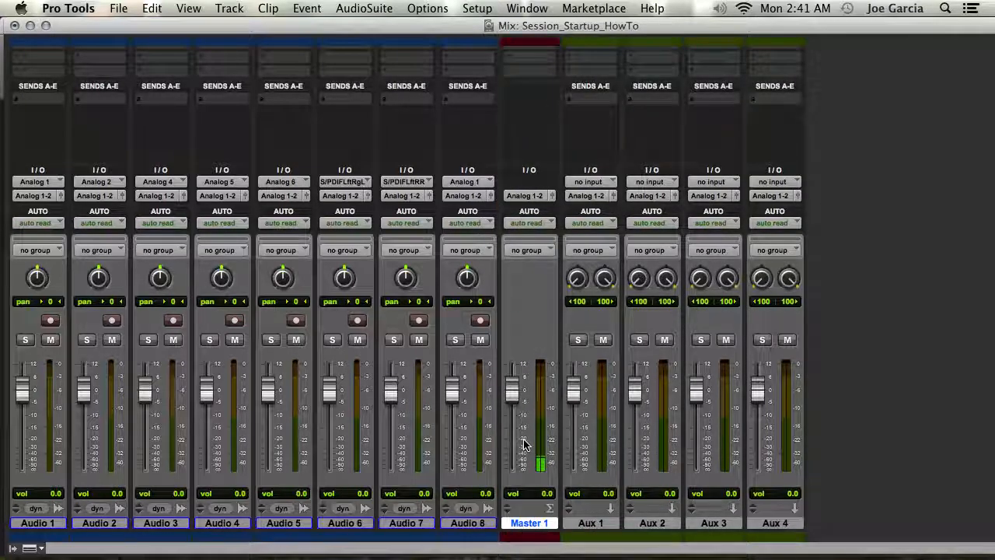
# Step: Rename Aux 1 as Time 1 and Aux 2 as Time 2
pyautogui.click(587, 523)
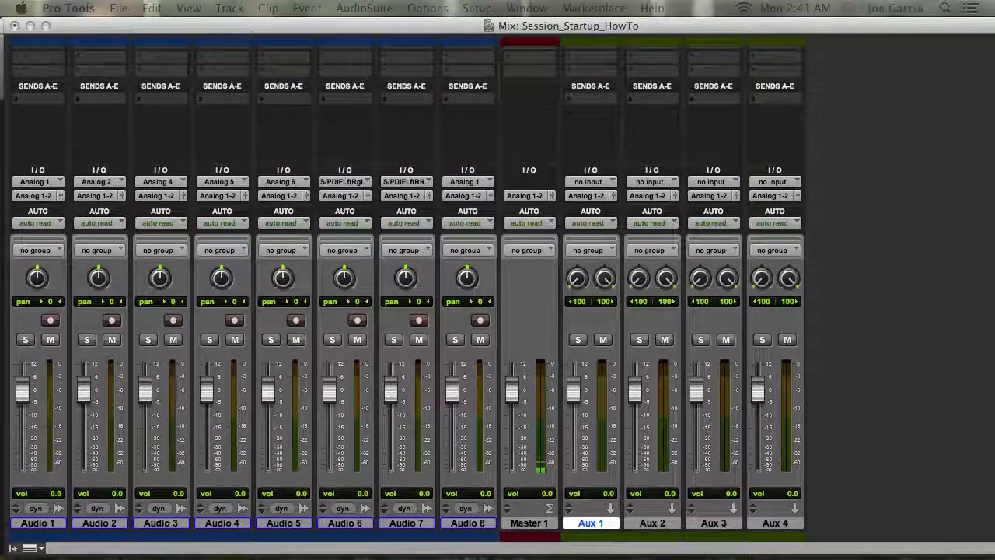
pyautogui.moveTo(273, 160); pyautogui.dragTo(565, 177)
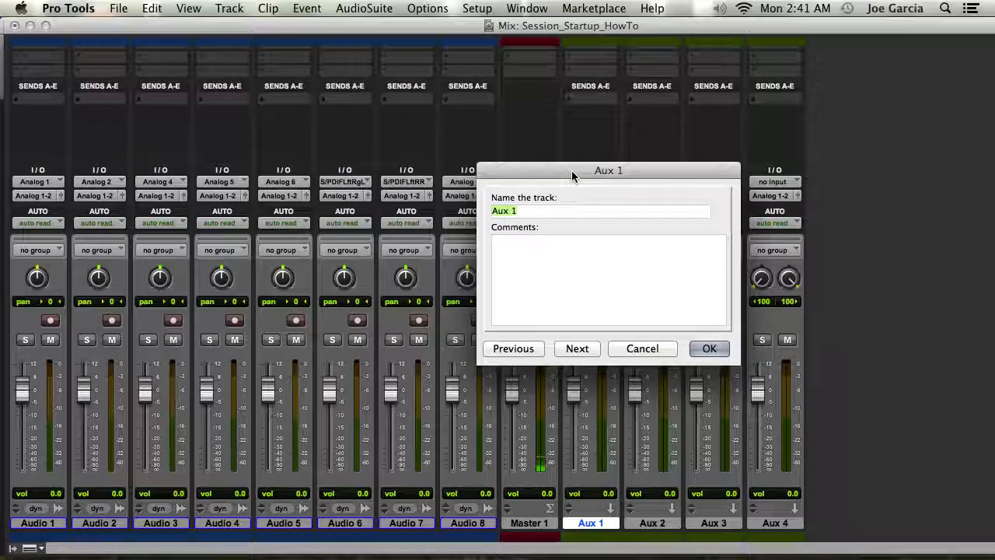
pyautogui.press('BackSpace')
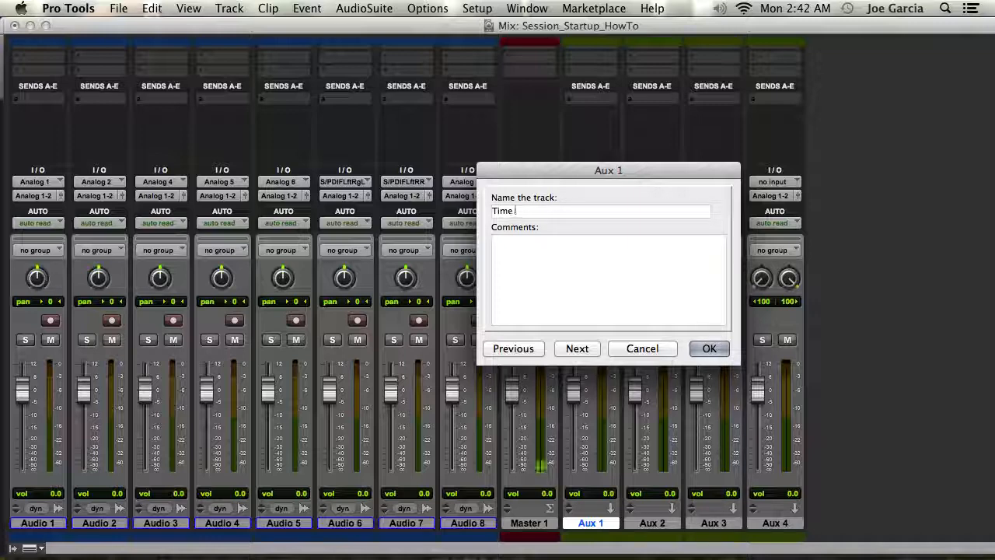
pyautogui.press('BackSpace')
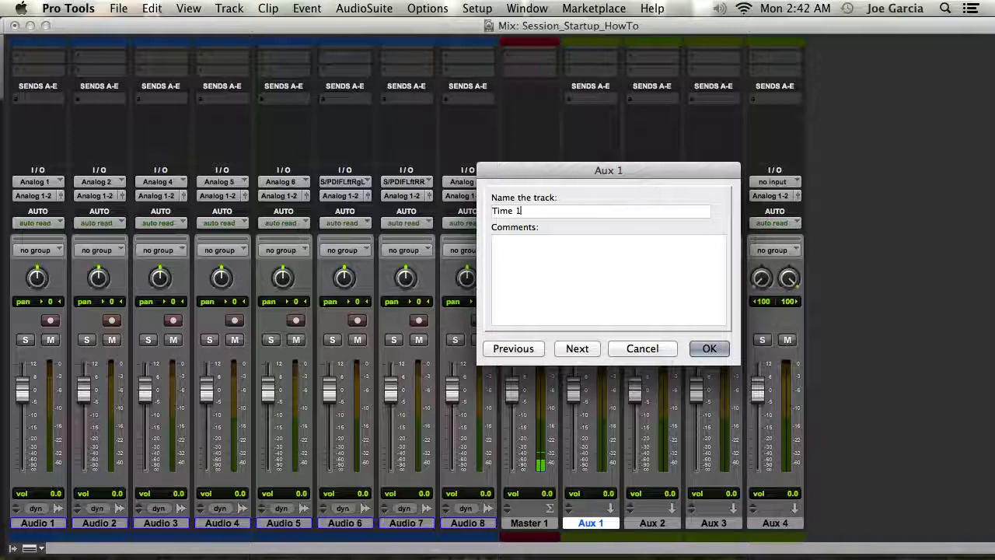
pyautogui.press('super+Right')
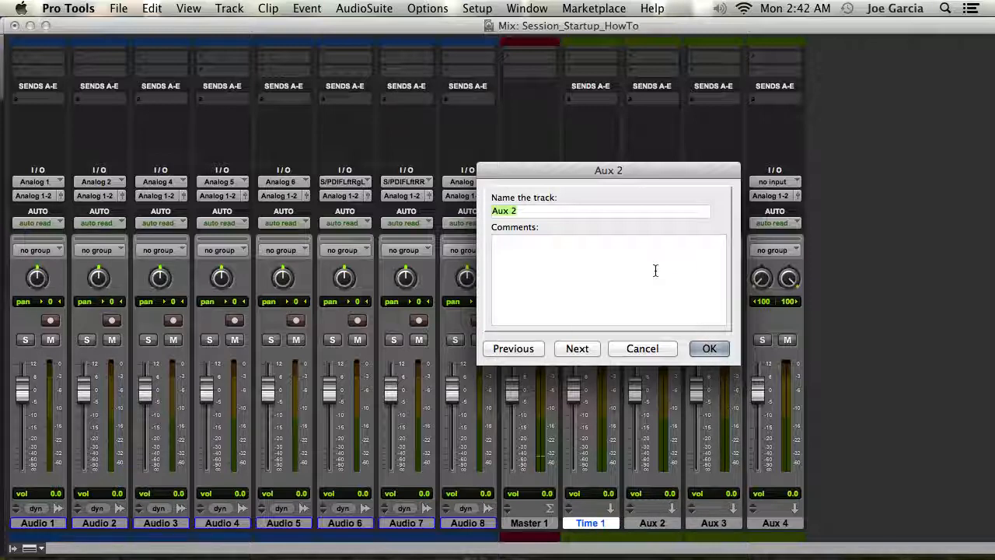
pyautogui.press('BackSpace')
pyautogui.write('Time2')
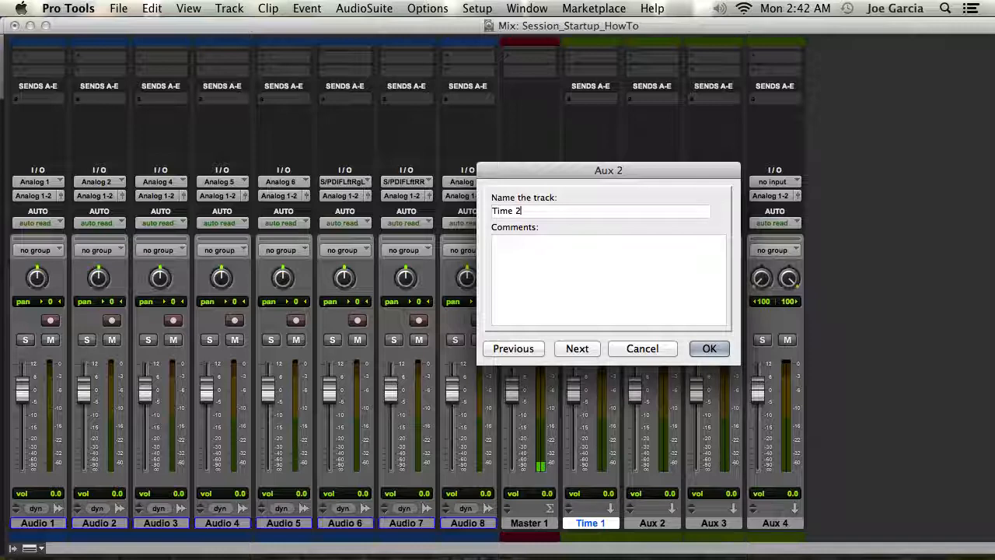
pyautogui.press('super+Right')
# Step: Rename Aux 3 as P/C and Aux 4 as MOD 1, and confirm the naming dialog
pyautogui.press('BackSpace')
pyautogui.press('super+Right')
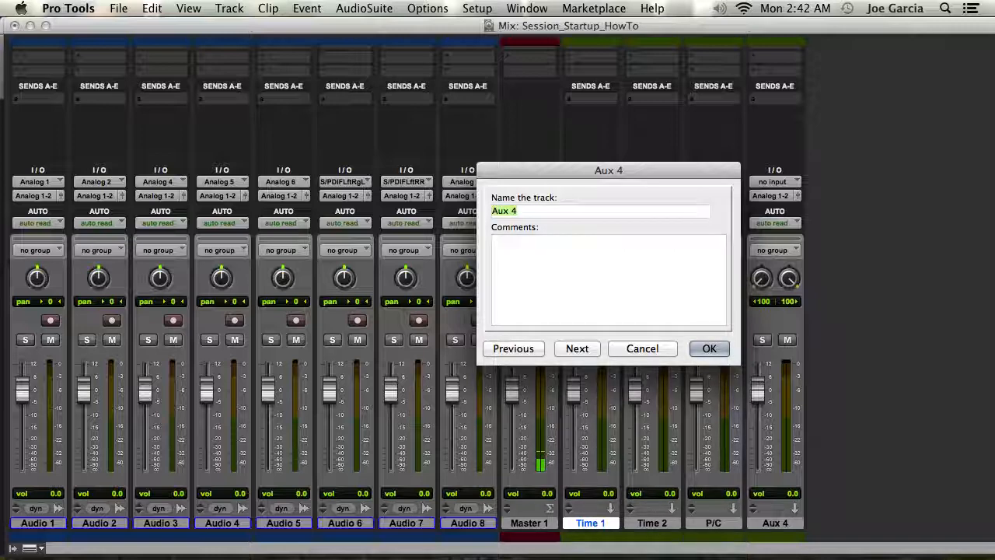
pyautogui.press('BackSpace')
pyautogui.write('MO')
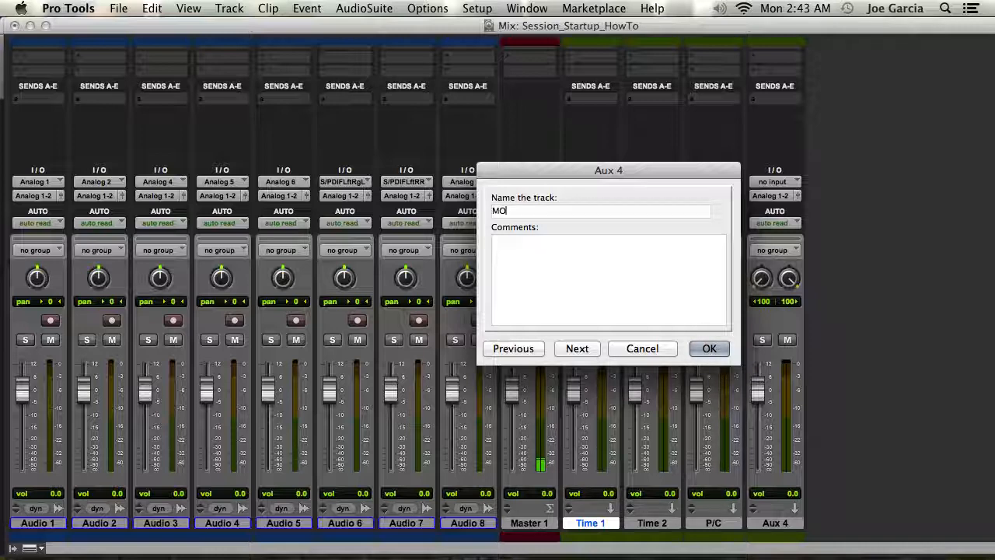
pyautogui.write('D 1')
pyautogui.press('Return')
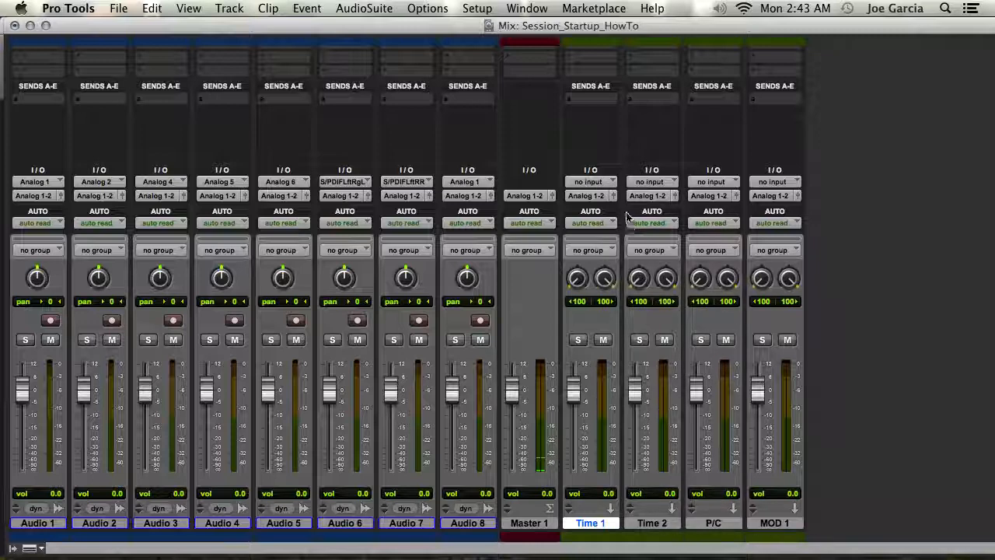
# Step: Set the Time 1 aux input to Bus 1-2 and the Time 2 aux input to Bus 3-4
pyautogui.click(591, 182)
pyautogui.moveTo(598, 219)
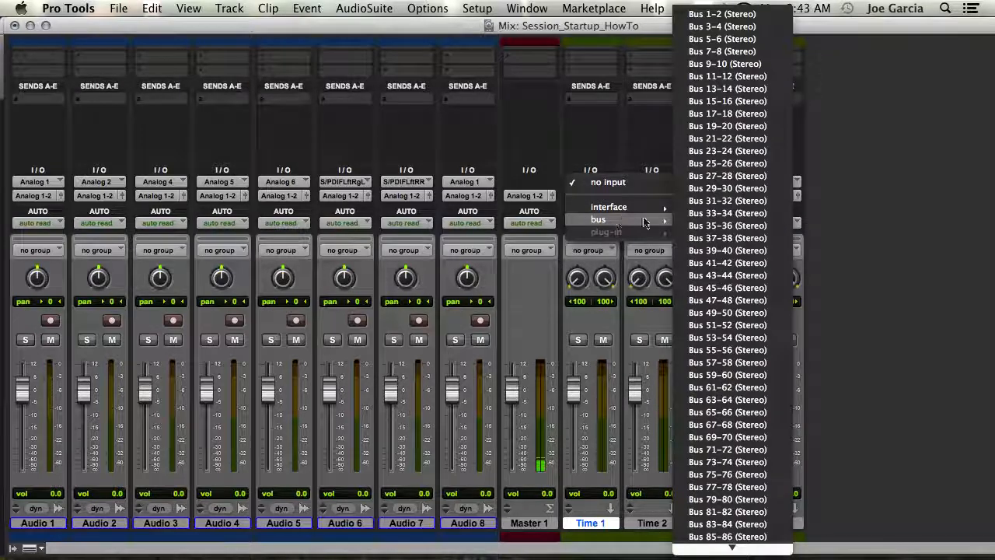
pyautogui.click(721, 14)
pyautogui.click(652, 182)
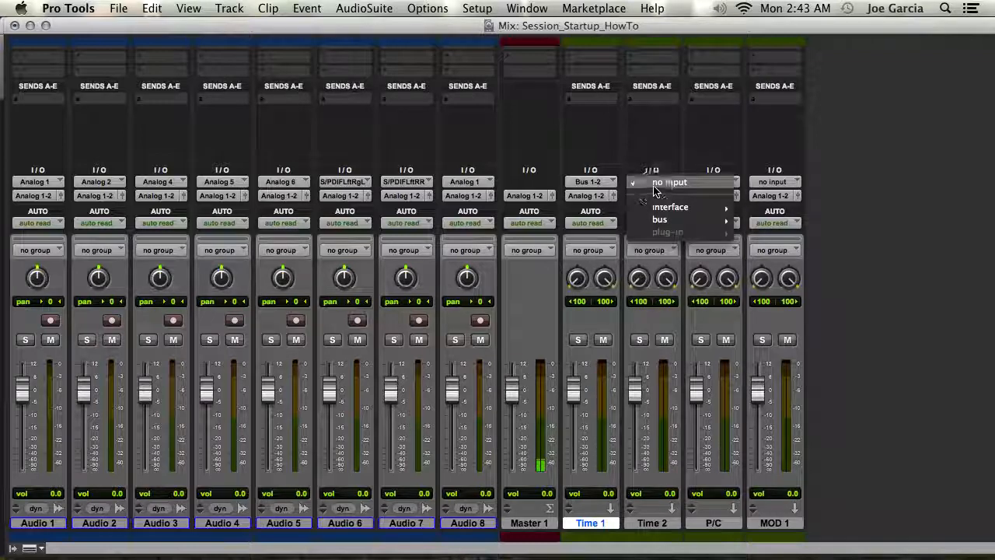
pyautogui.moveTo(659, 219)
pyautogui.click(799, 26)
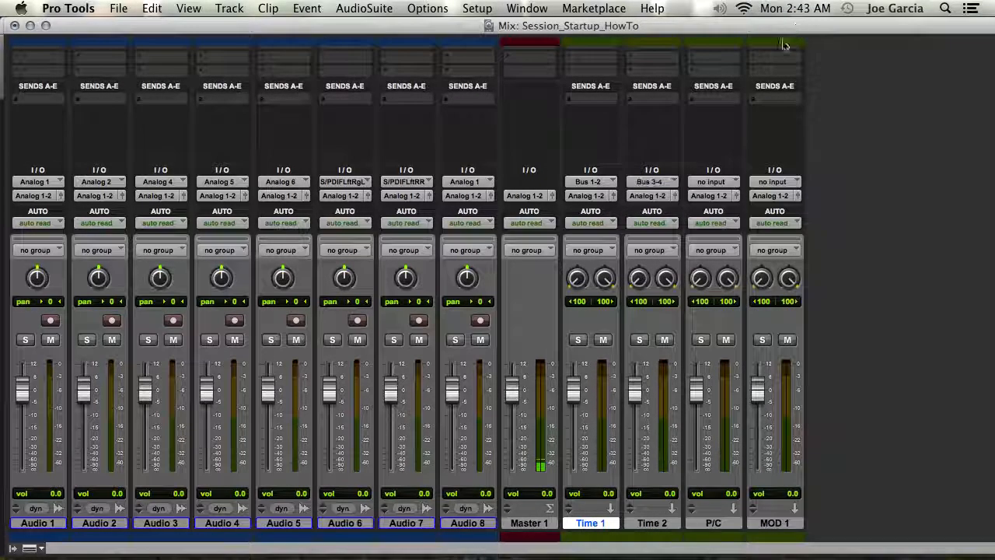
# Step: Set the P/C aux input to Bus 5-6 and the MOD 1 aux input to Bus 7-8
pyautogui.click(712, 182)
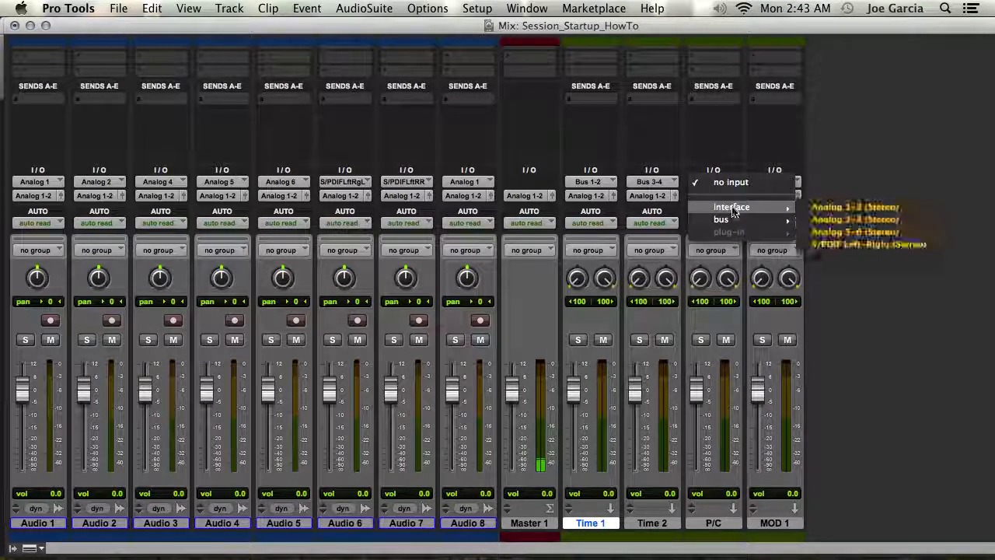
pyautogui.moveTo(731, 221)
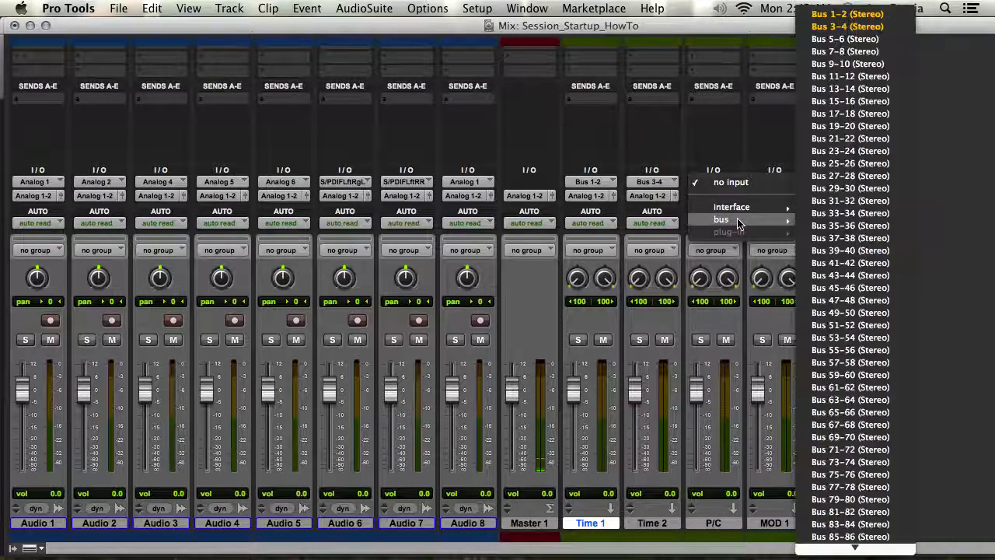
pyautogui.click(845, 39)
pyautogui.click(773, 183)
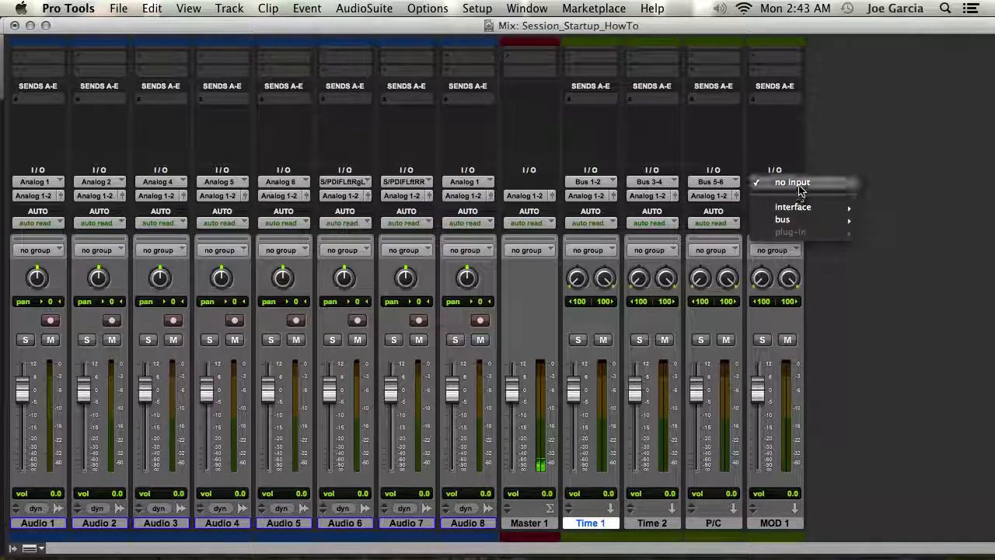
pyautogui.moveTo(785, 219)
pyautogui.click(925, 51)
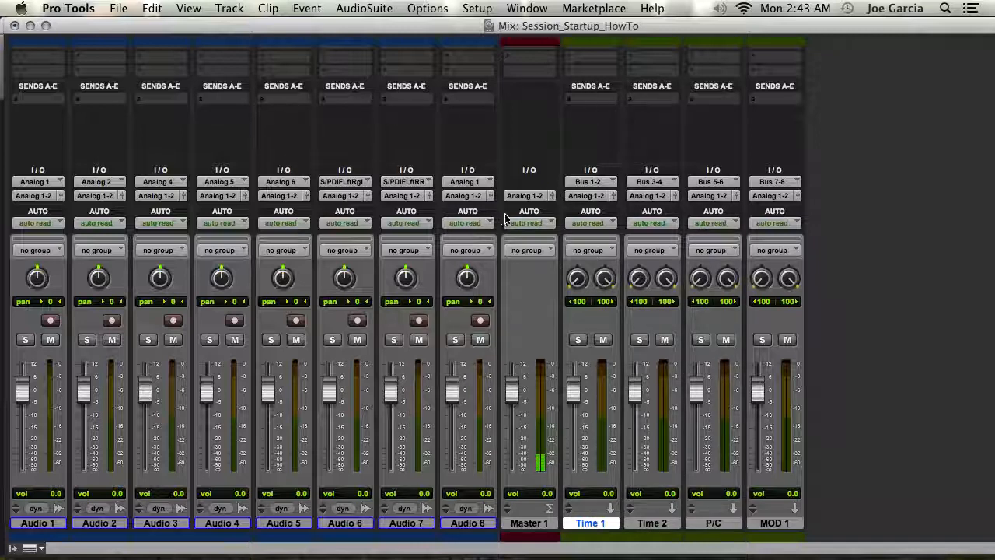
# Step: Rename the Bus 1-2 path as TIME 1 and the Bus 3-4 path as Time 2
pyautogui.rightClick(596, 184)
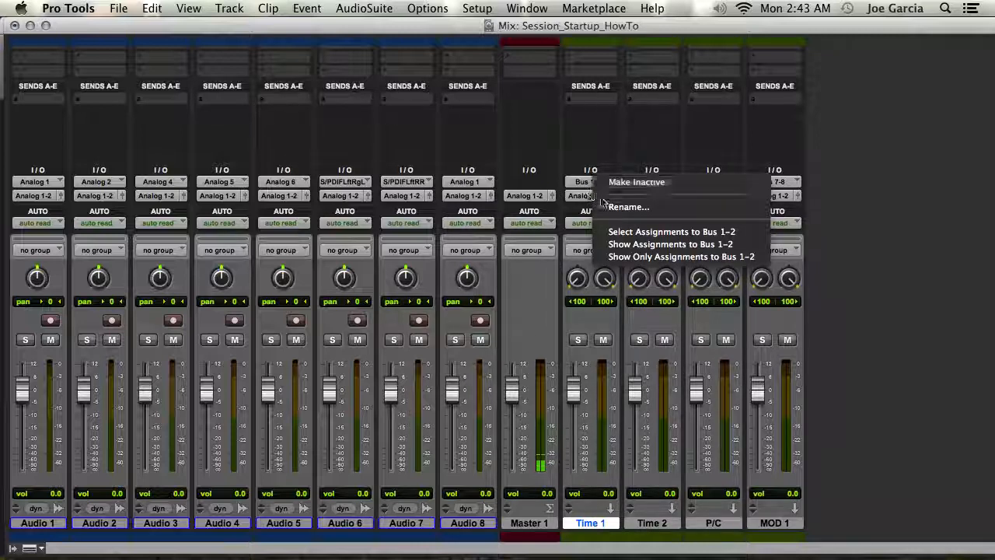
pyautogui.click(667, 209)
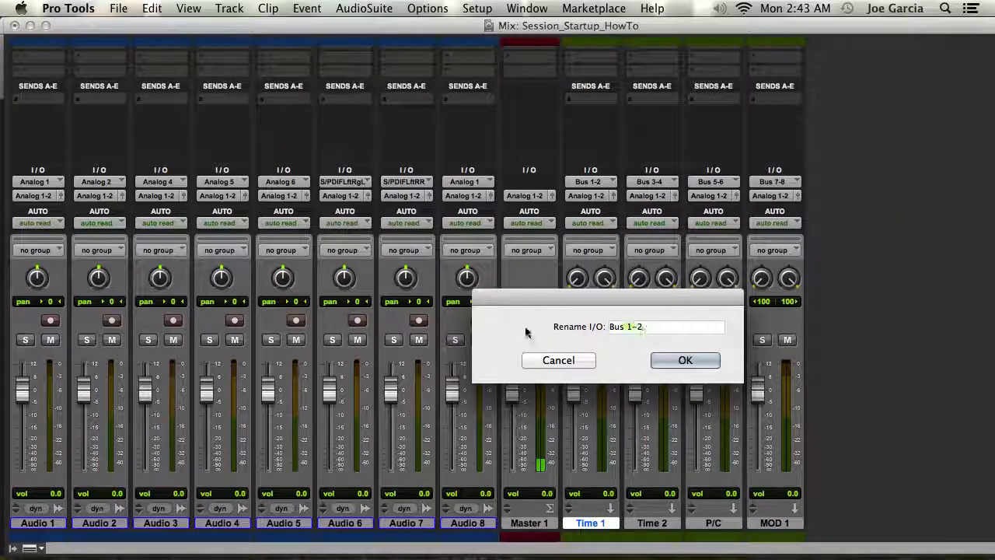
pyautogui.press('BackSpace')
pyautogui.write('TIME 1')
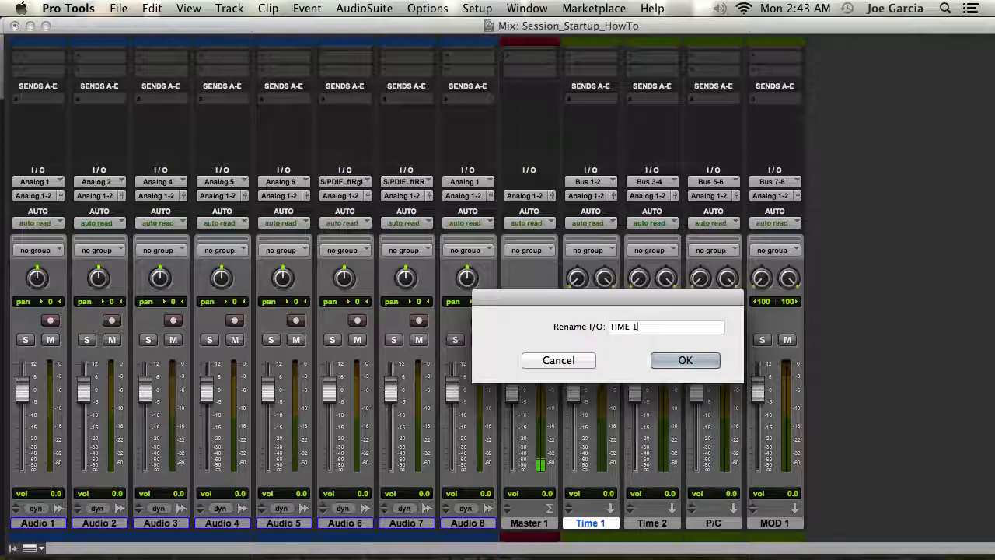
pyautogui.press('Return')
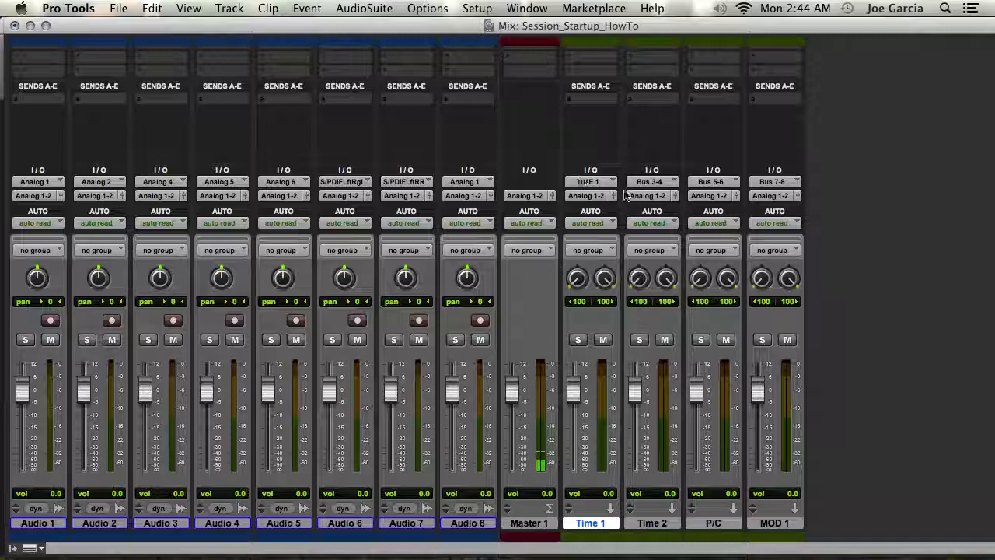
pyautogui.rightClick(662, 181)
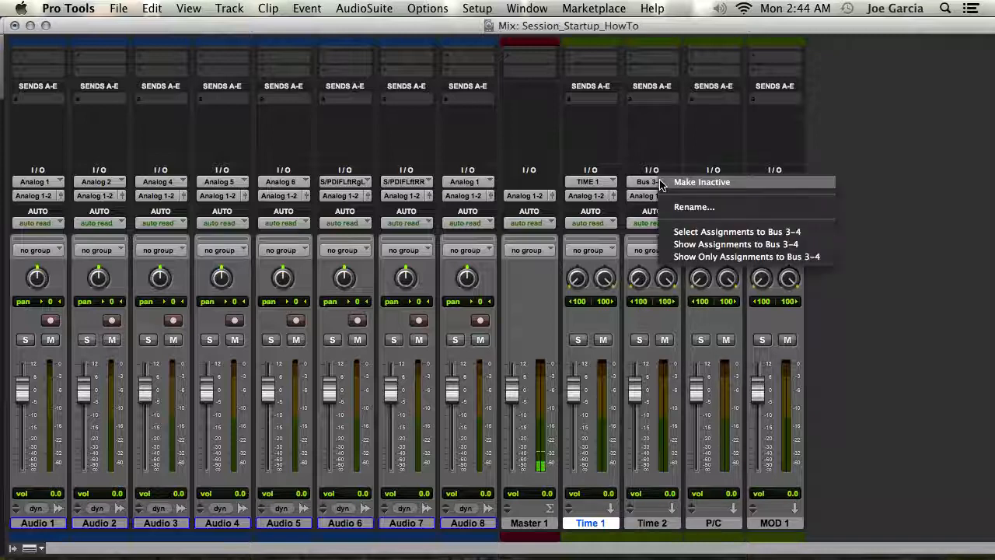
pyautogui.click(694, 207)
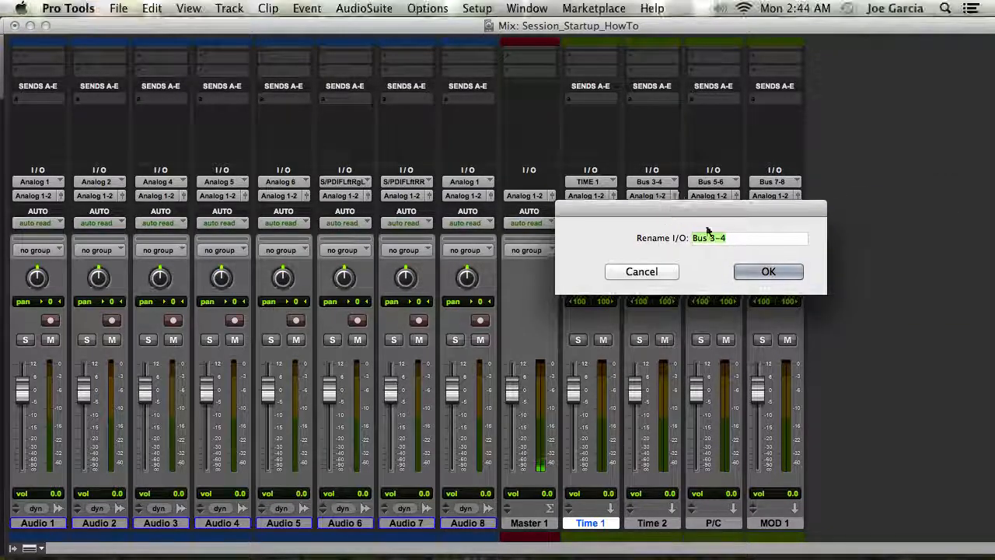
pyautogui.press('BackSpace')
pyautogui.write('Time 2')
pyautogui.press('Return')
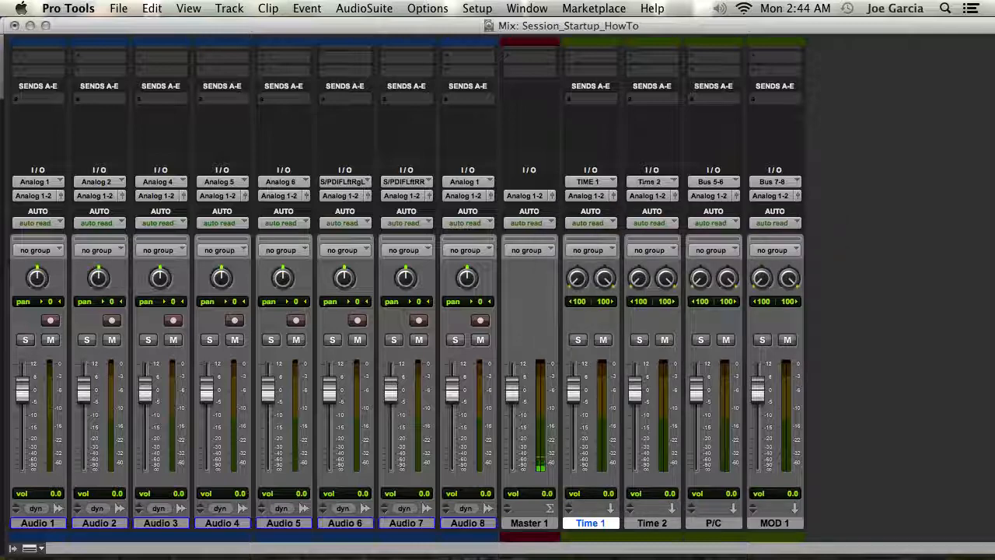
# Step: Rename the Bus 5-6 path as P/C and the Bus 7-8 path as MOD 1
pyautogui.rightClick(712, 181)
pyautogui.click(792, 208)
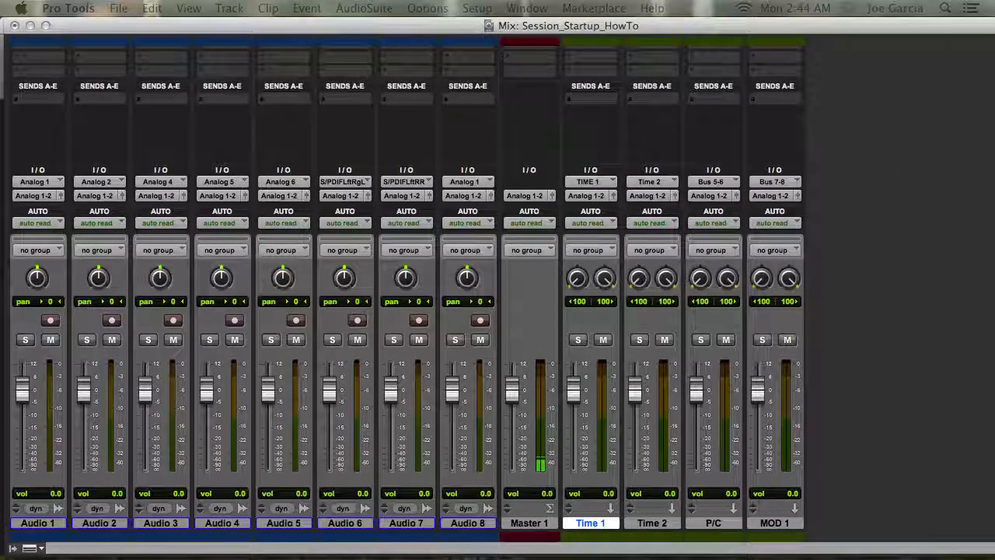
pyautogui.press('BackSpace')
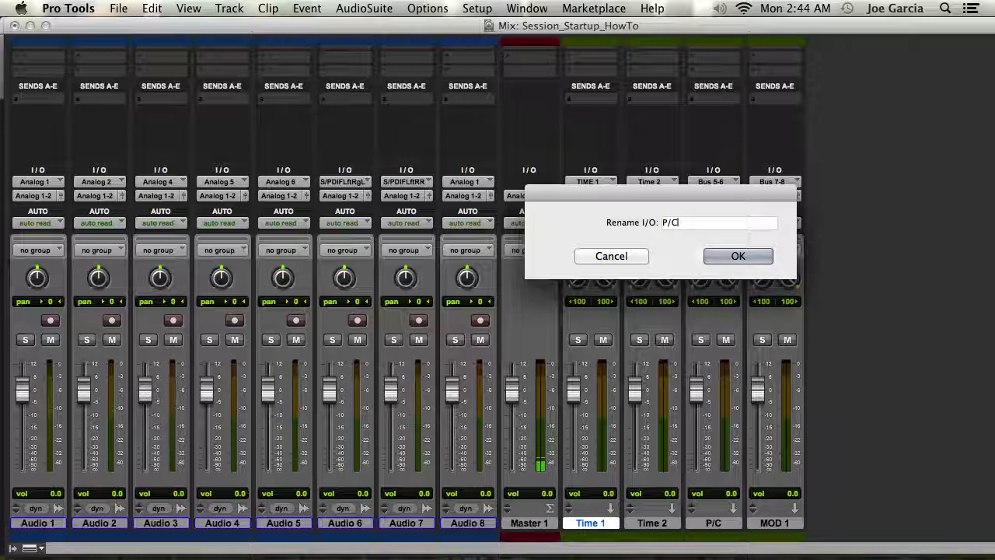
pyautogui.press('Return')
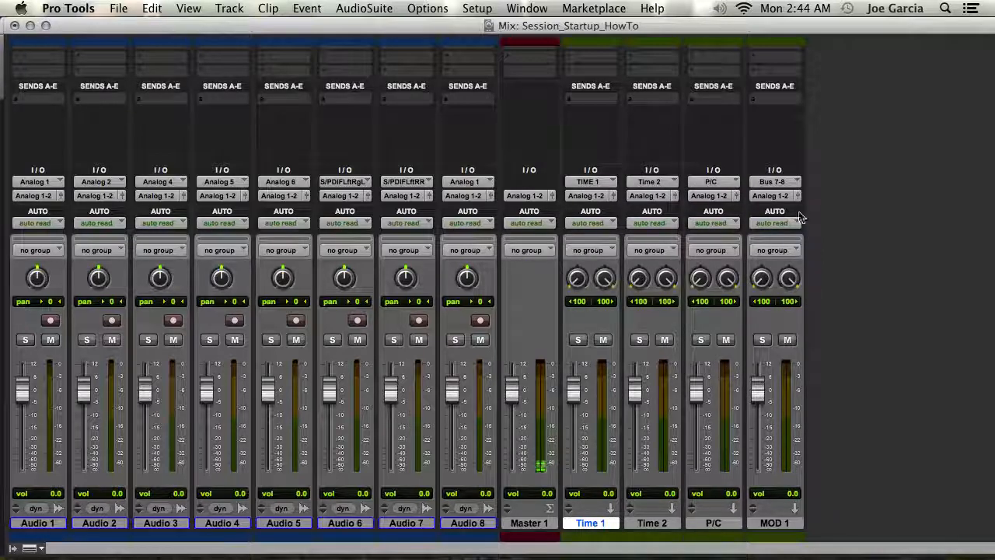
pyautogui.rightClick(775, 181)
pyautogui.click(800, 205)
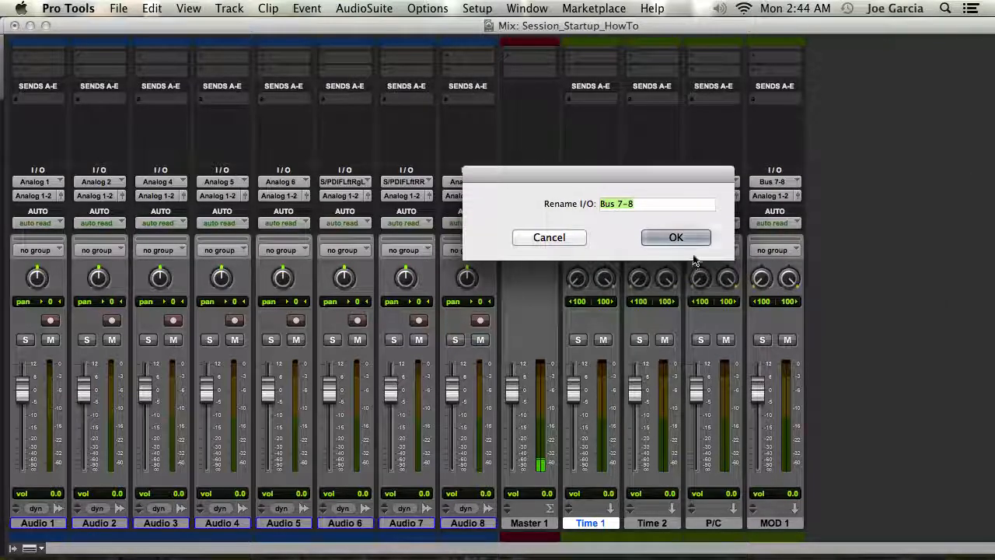
pyautogui.press('BackSpace')
pyautogui.write('MOD')
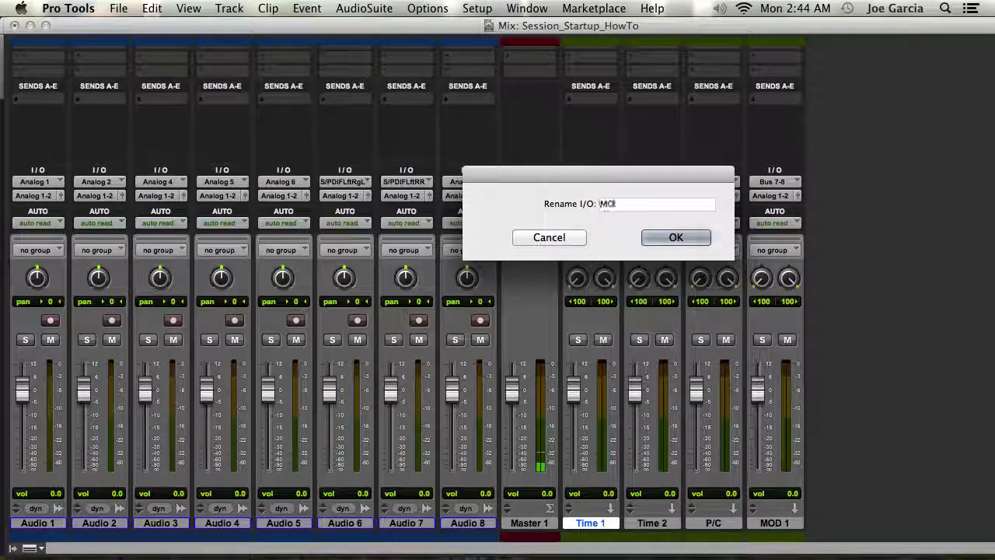
pyautogui.write(' 1')
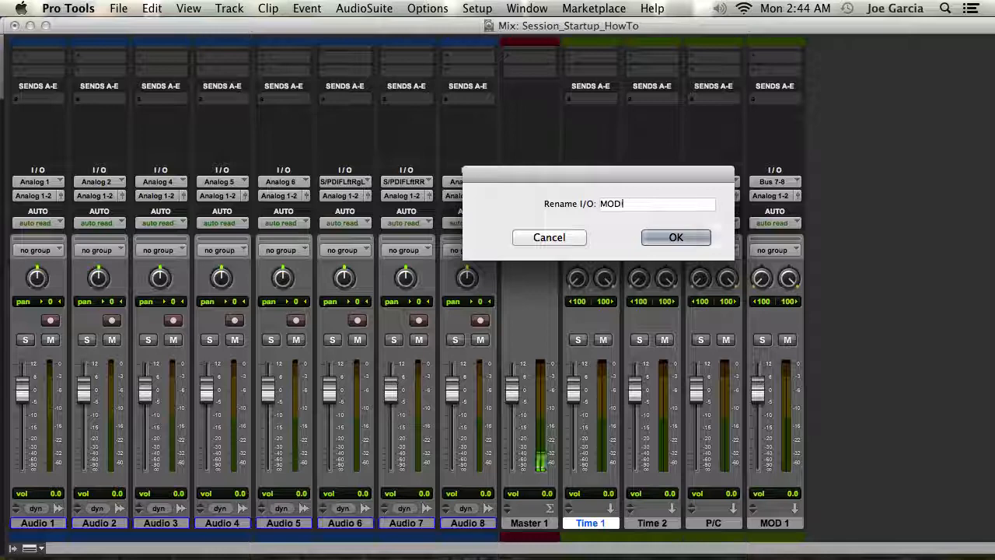
pyautogui.click(696, 238)
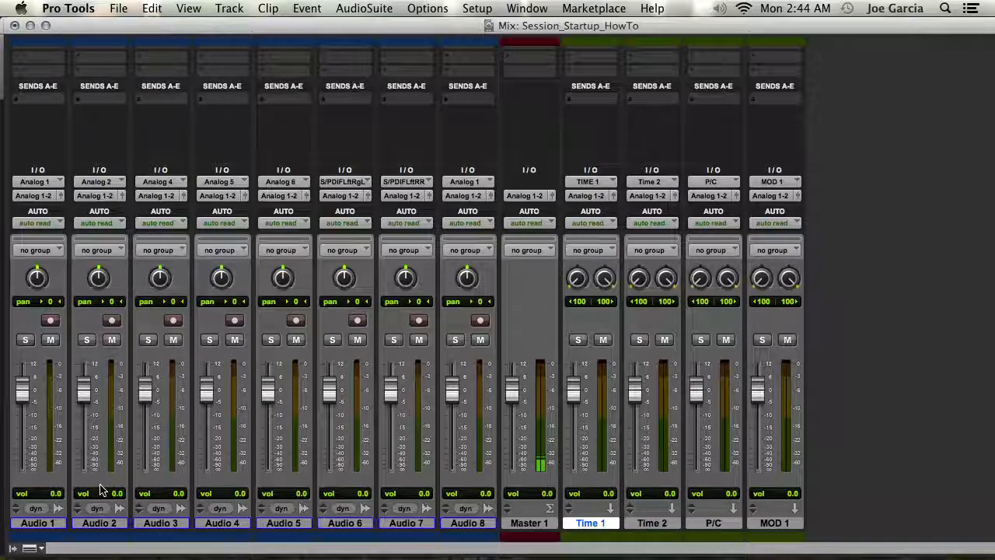
# Step: Select Audio 1 through Audio 8 and add send A routed to the TIME 1 bus on all of them
pyautogui.click(464, 523)
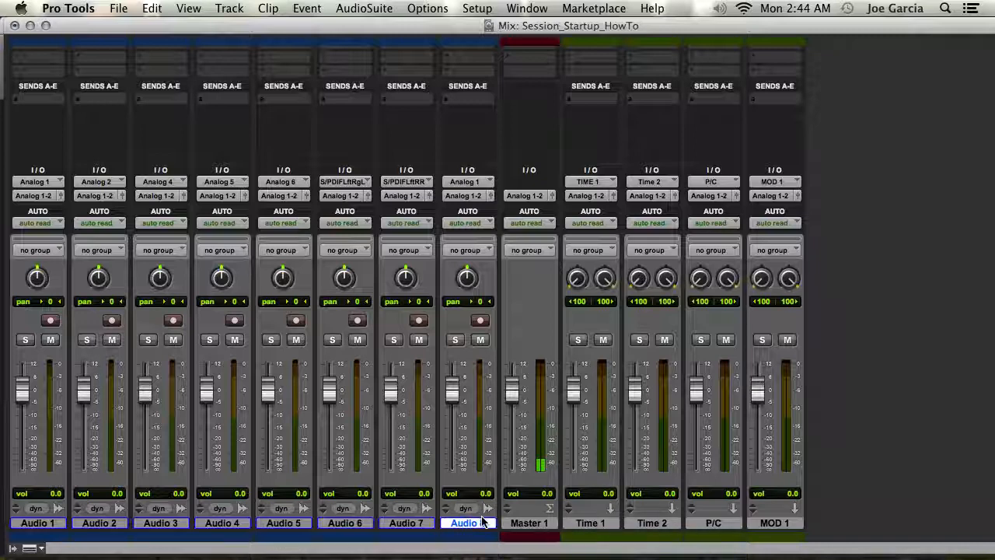
pyautogui.click(27, 525)
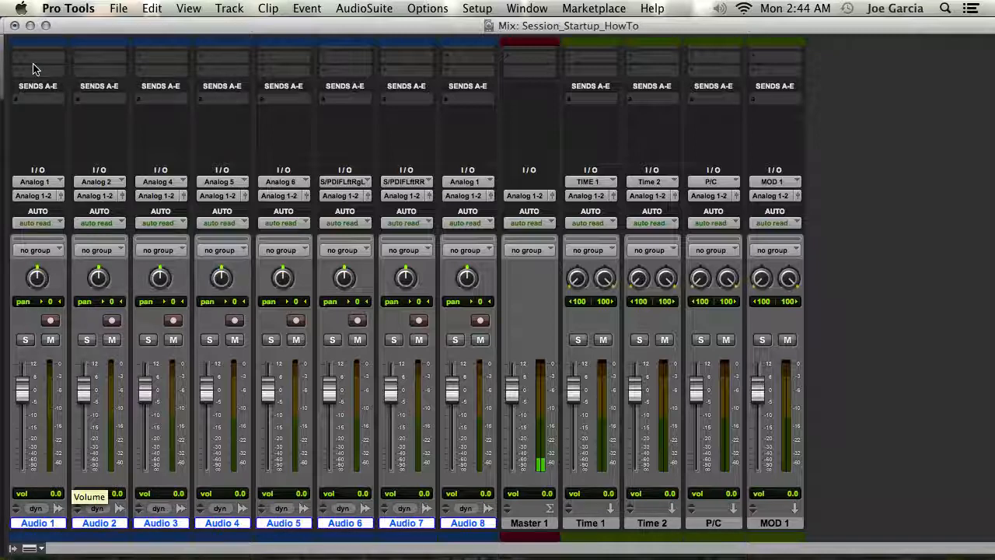
pyautogui.click(25, 101)
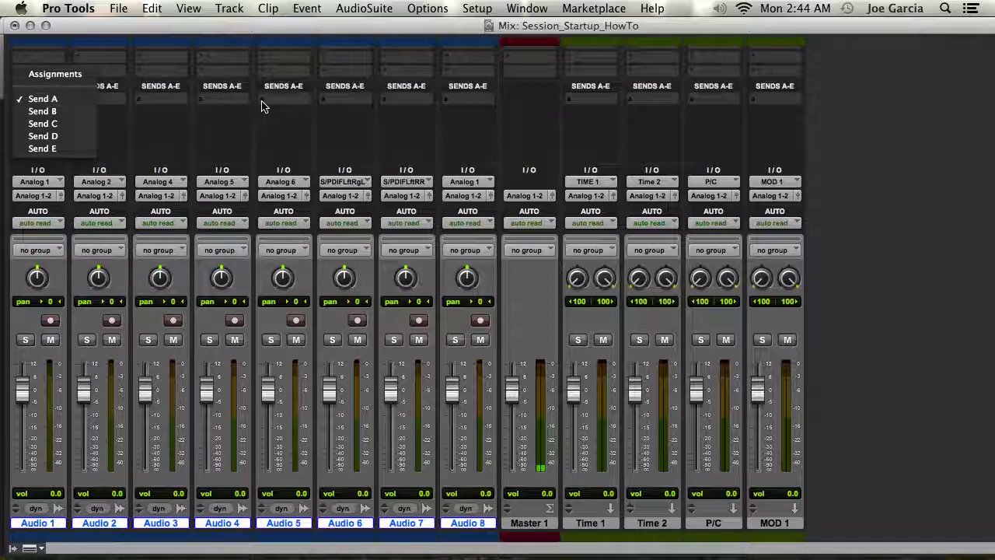
pyautogui.click(57, 79)
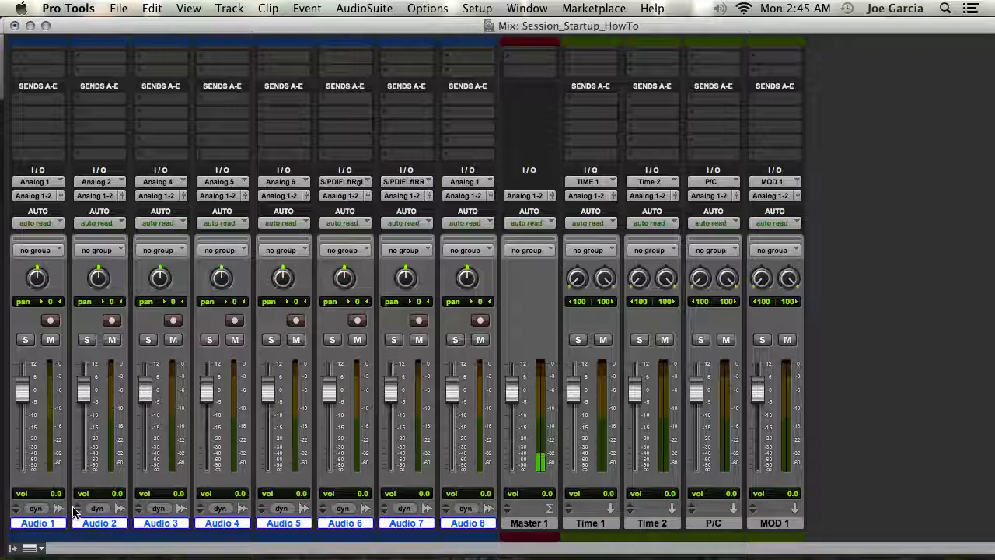
pyautogui.click(19, 106)
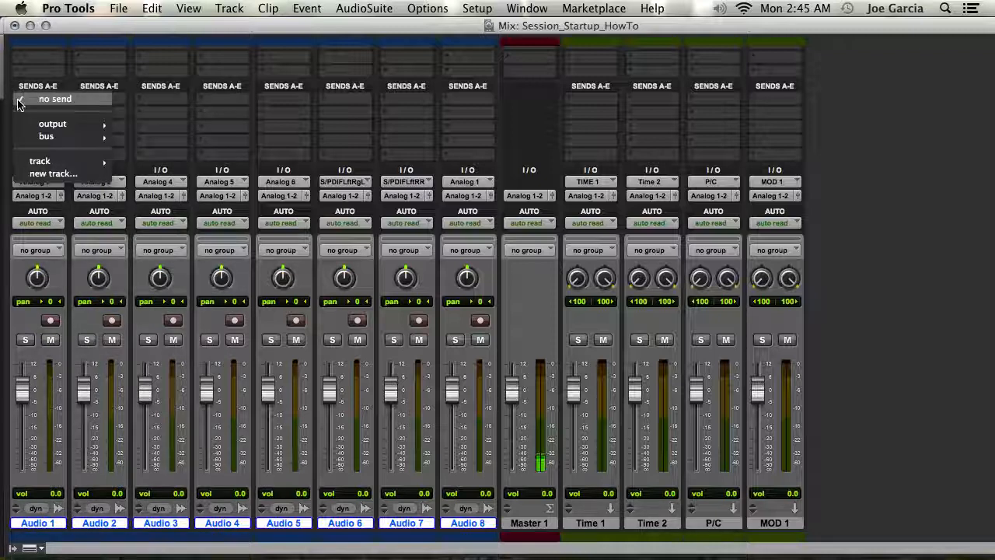
pyautogui.moveTo(87, 137)
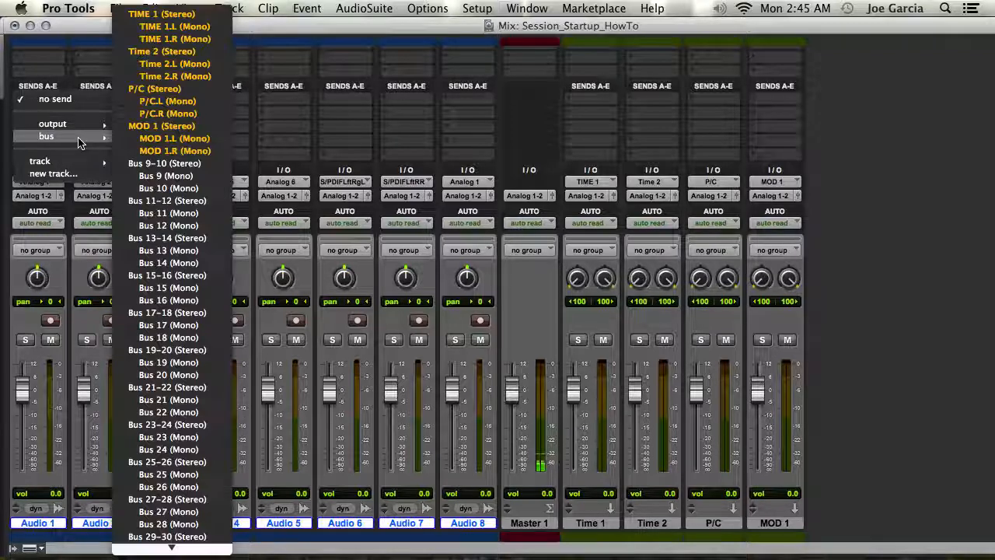
pyautogui.keyDown('alt'); pyautogui.click(162, 14); pyautogui.keyUp('alt')
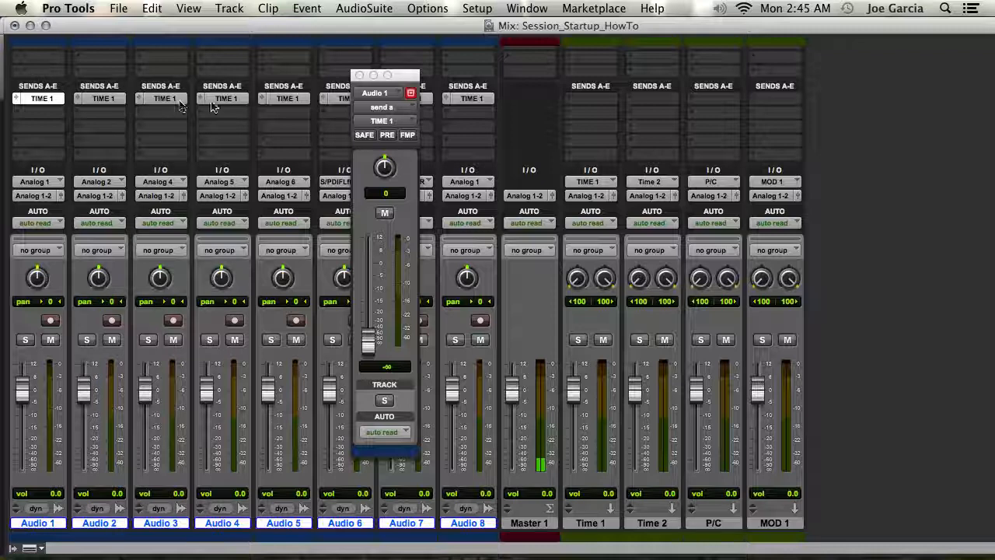
pyautogui.click(359, 75)
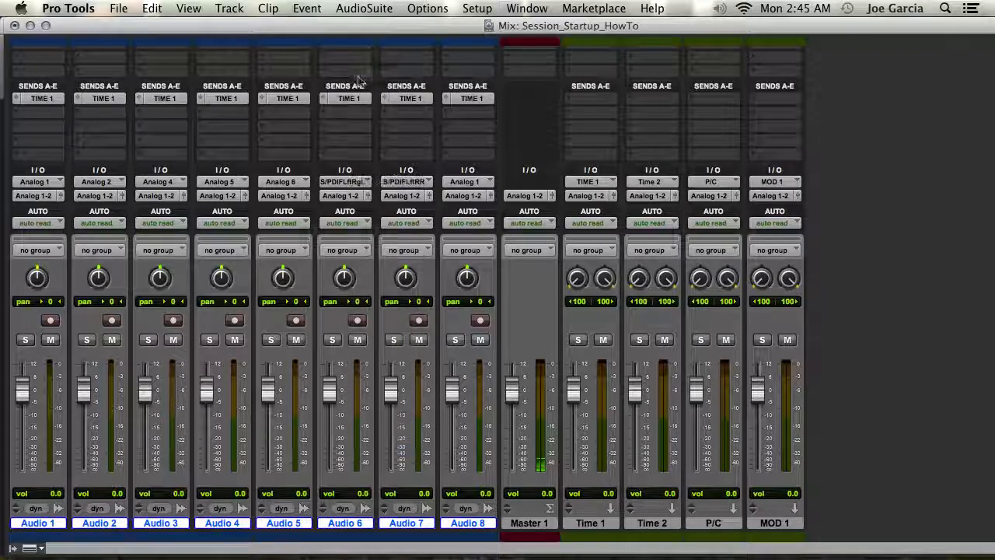
# Step: Add sends B and C on all audio tracks, routed to the Time 2 and P/C buses
pyautogui.click(21, 114)
pyautogui.moveTo(45, 151)
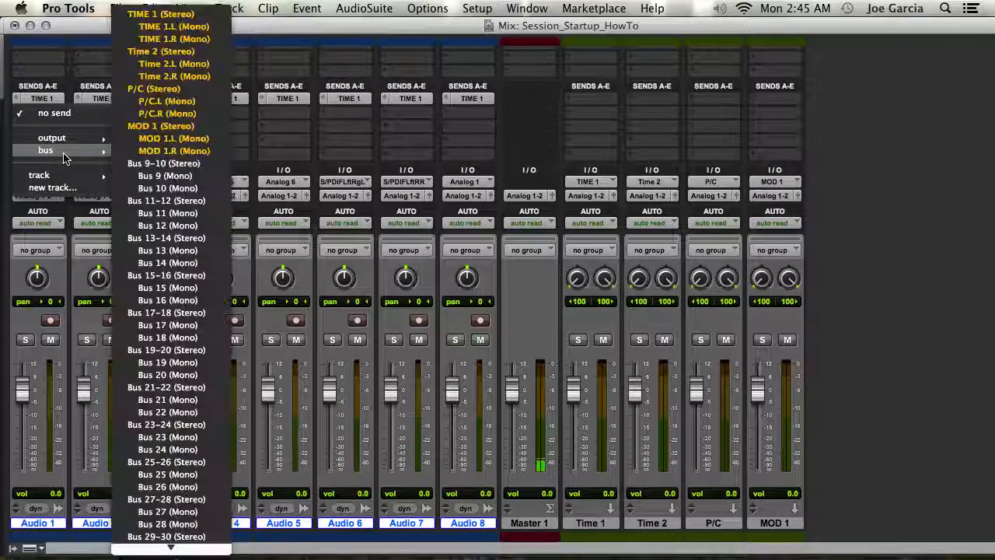
pyautogui.click(167, 49)
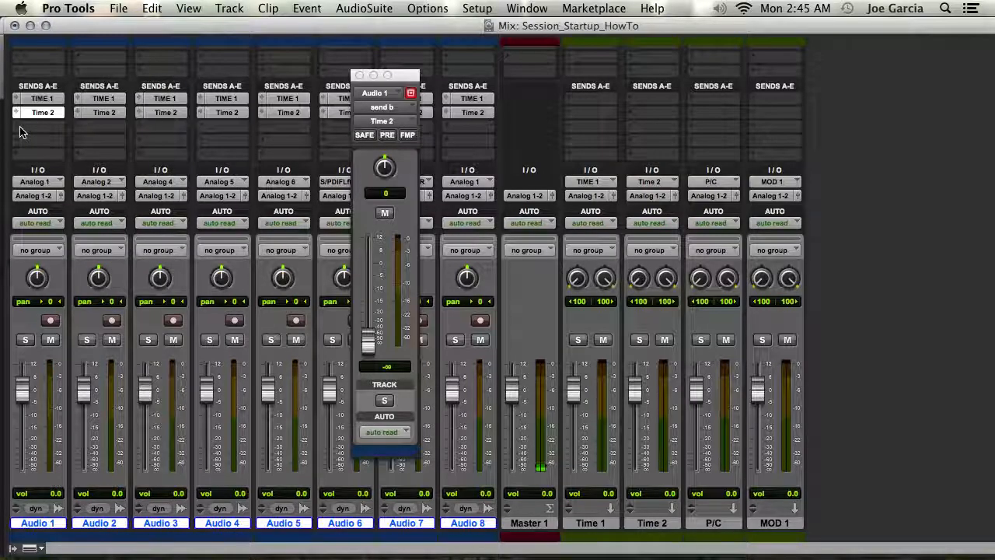
pyautogui.click(21, 129)
pyautogui.moveTo(55, 164)
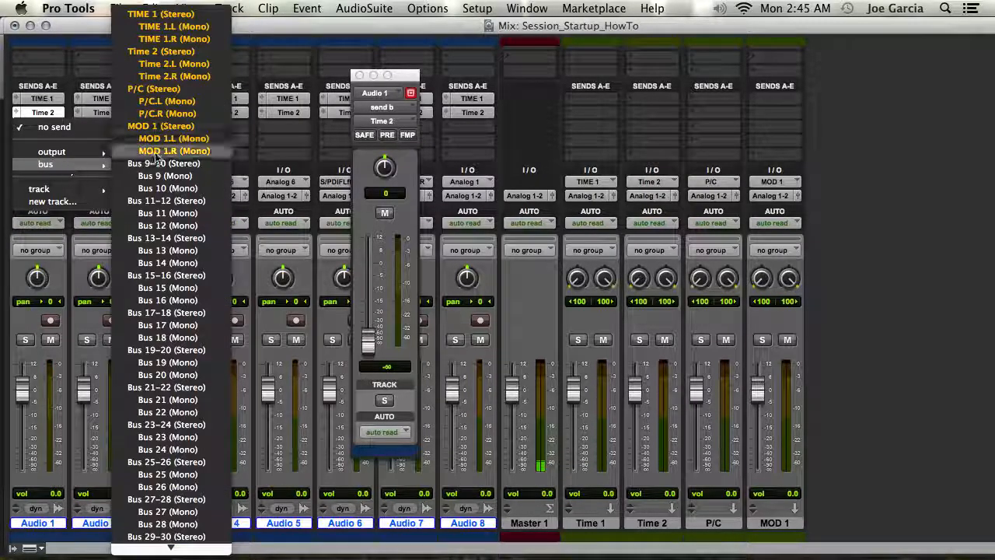
pyautogui.keyDown('alt'); pyautogui.click(153, 89); pyautogui.keyUp('alt')
# Step: Add send D on all audio tracks routed to the MOD 1 bus and close the send window
pyautogui.click(22, 147)
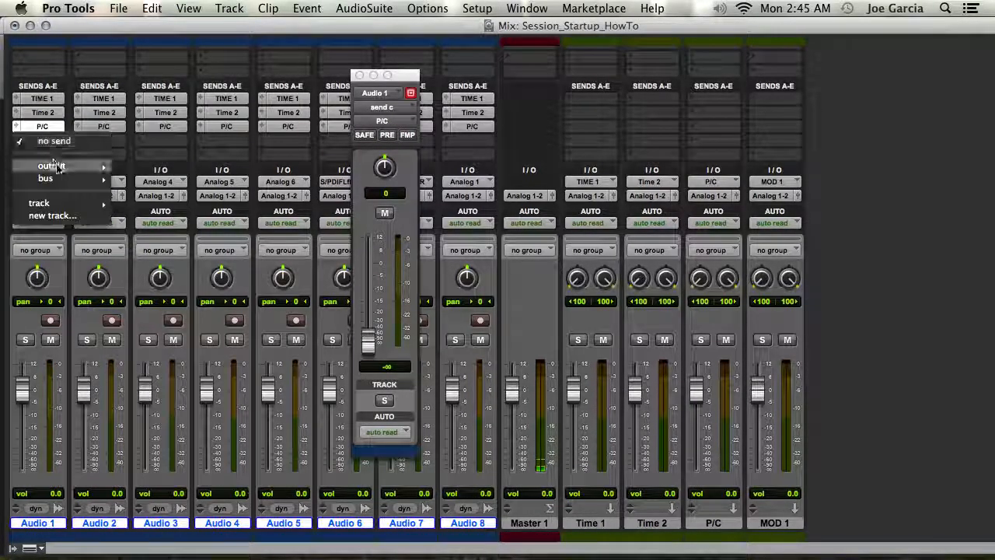
pyautogui.moveTo(47, 178)
pyautogui.keyDown('alt'); pyautogui.click(145, 132); pyautogui.keyUp('alt')
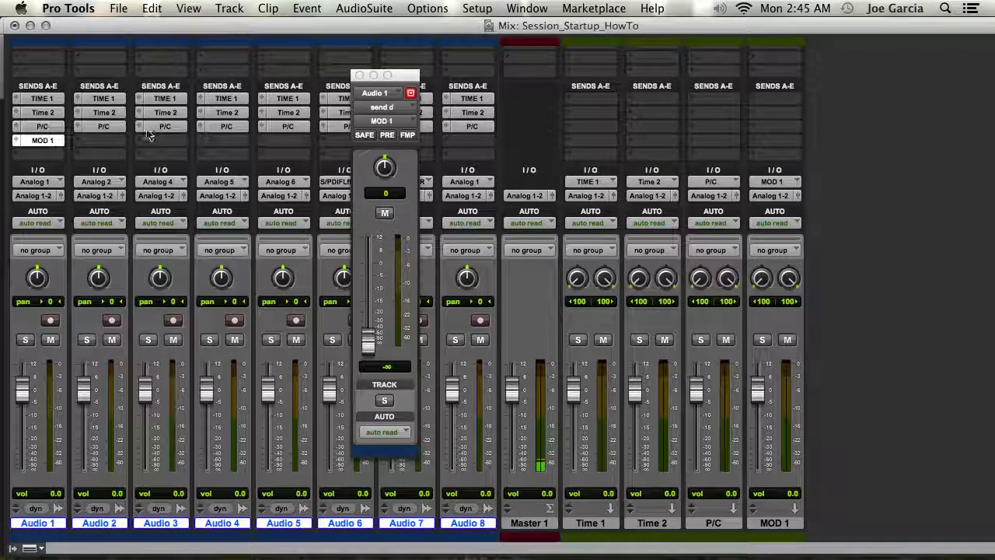
pyautogui.click(359, 75)
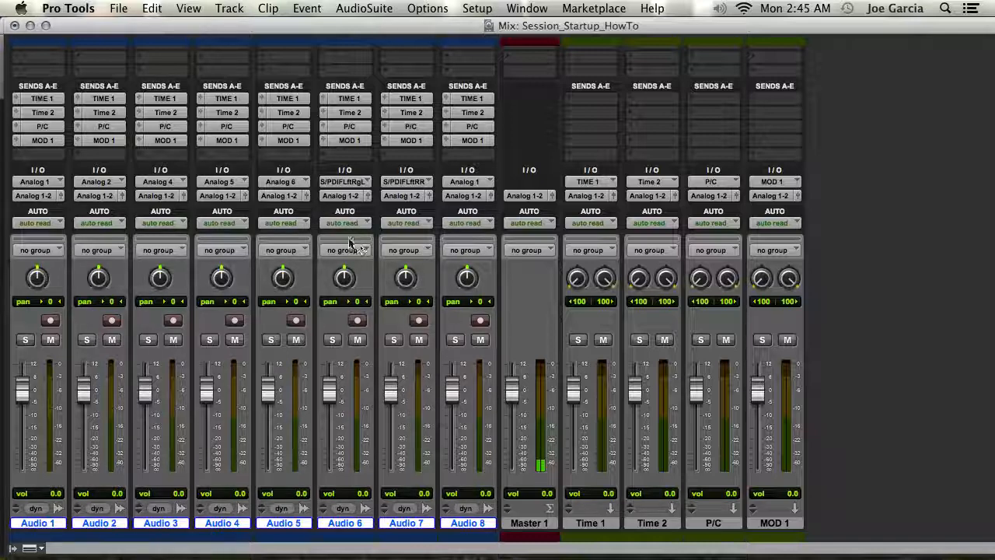
# Step: Set the input of all selected audio tracks to no input
pyautogui.click(31, 183)
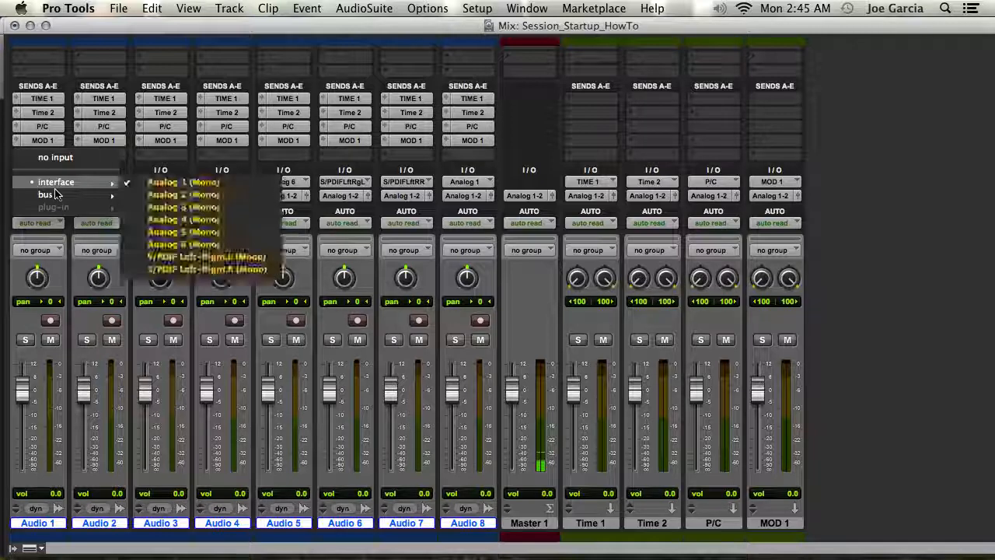
pyautogui.keyDown('alt'); pyautogui.click(69, 160); pyautogui.keyUp('alt')
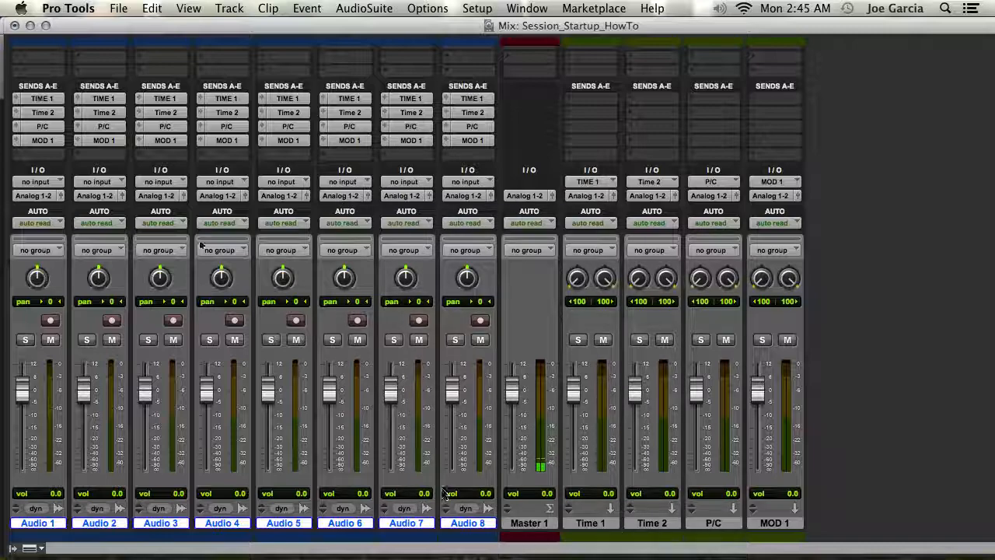
pyautogui.scroll(2, 349, 219)
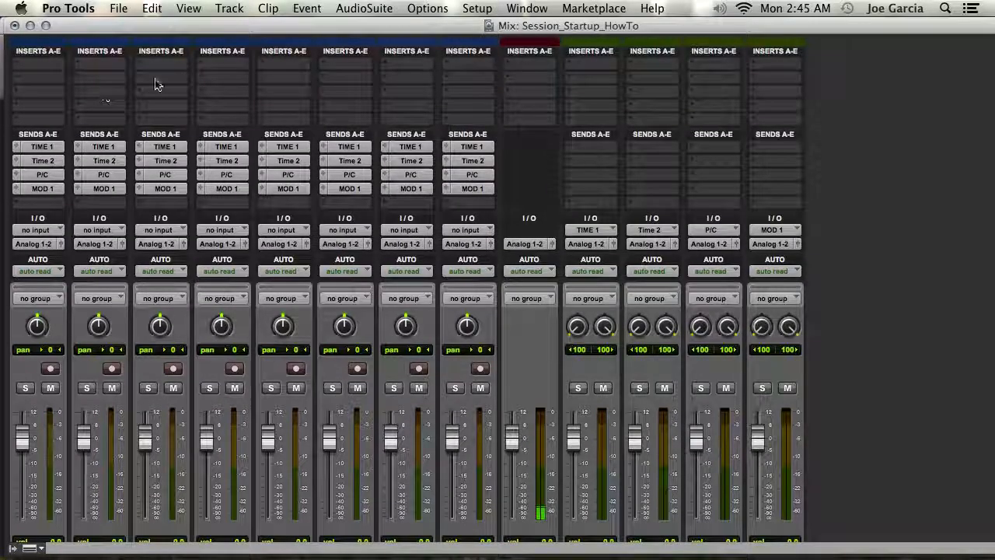
# Step: Open the color palette and color the selected Audio 1–8 tracks green
pyautogui.scroll(-2, 233, 116)
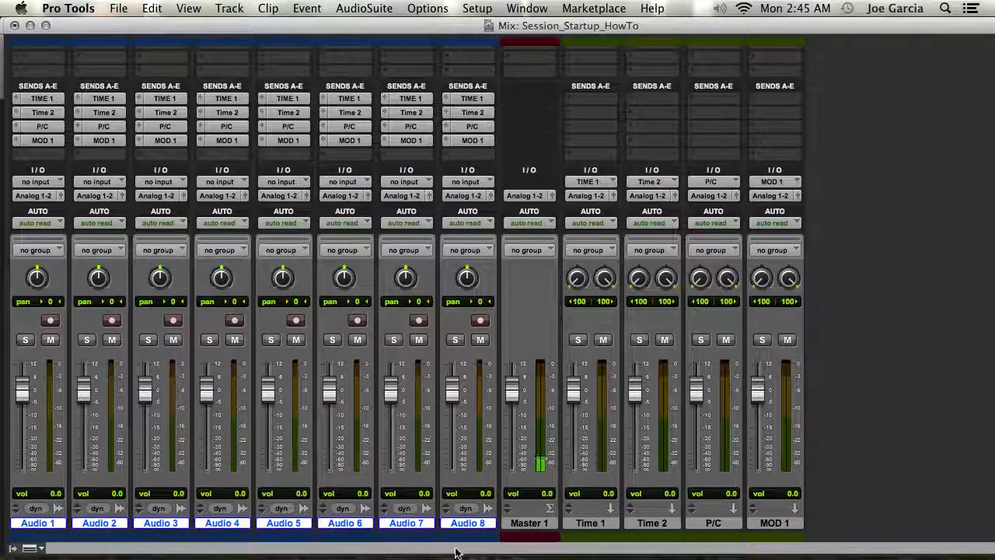
pyautogui.moveTo(536, 2); pyautogui.dragTo(538, 80)
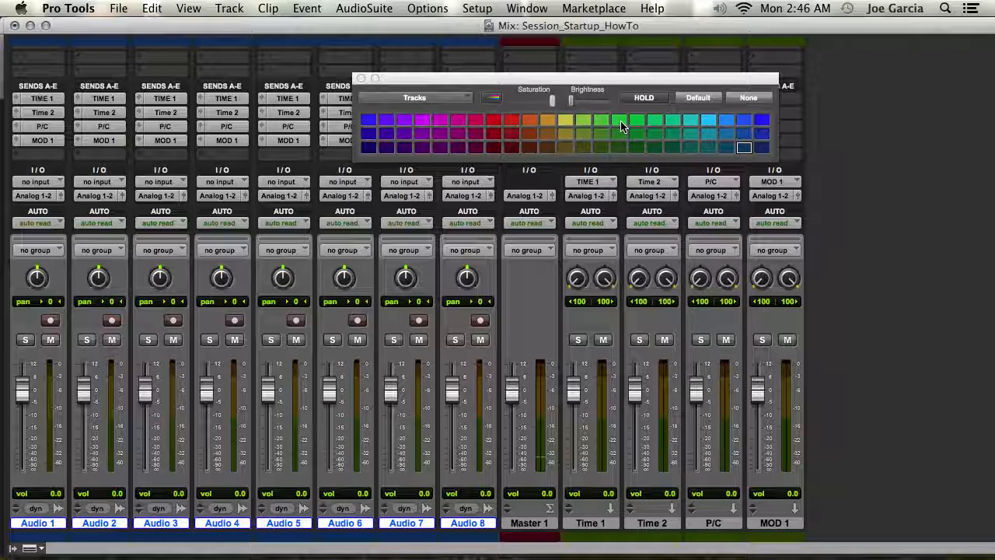
pyautogui.click(620, 121)
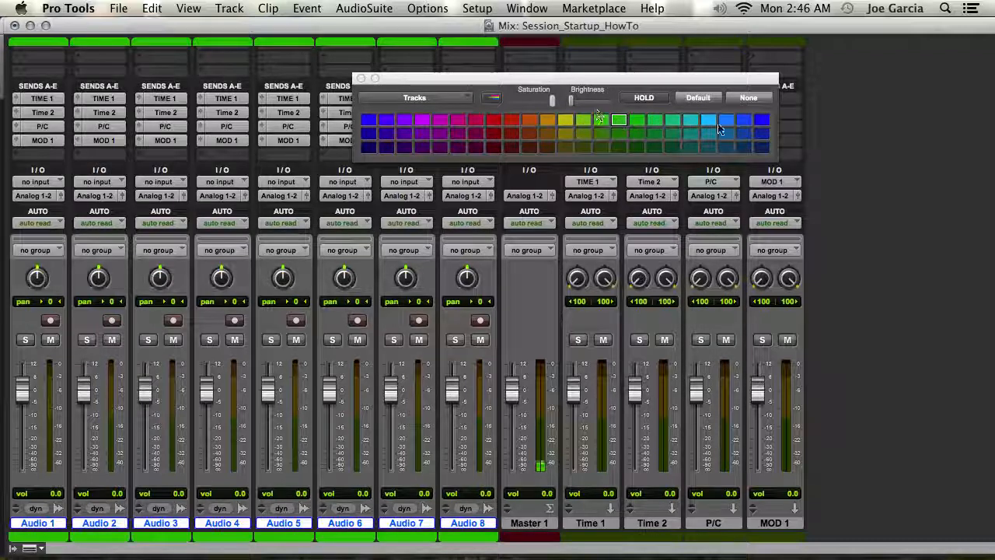
# Step: Select the Time 1, Time 2, P/C and MOD 1 aux tracks and color them purple
pyautogui.click(528, 522)
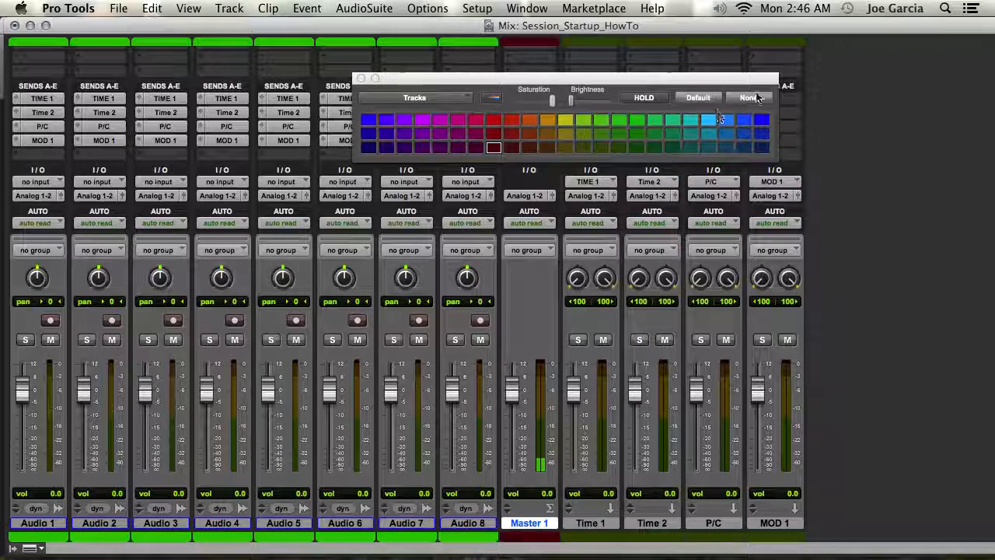
pyautogui.click(597, 523)
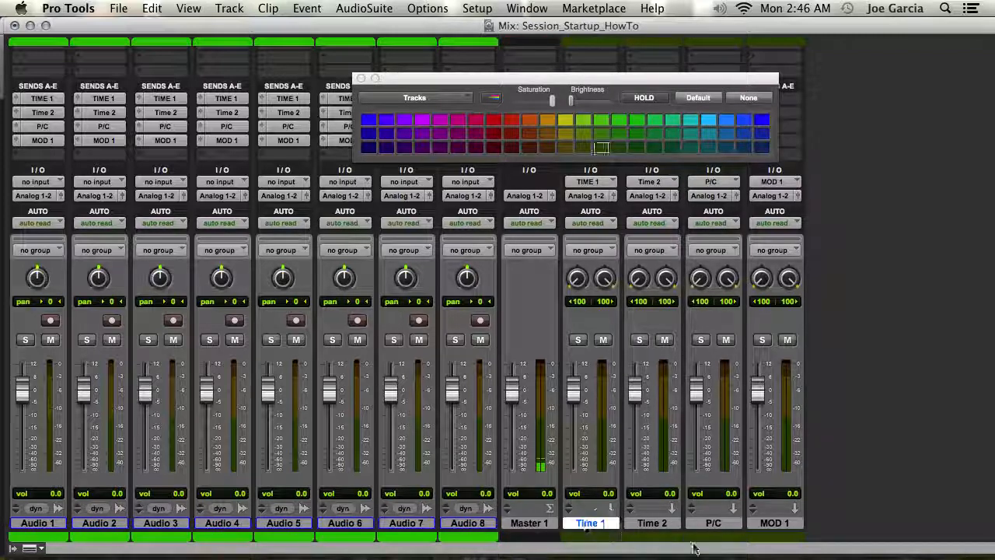
pyautogui.keyDown('shift'); pyautogui.click(768, 525); pyautogui.keyUp('shift')
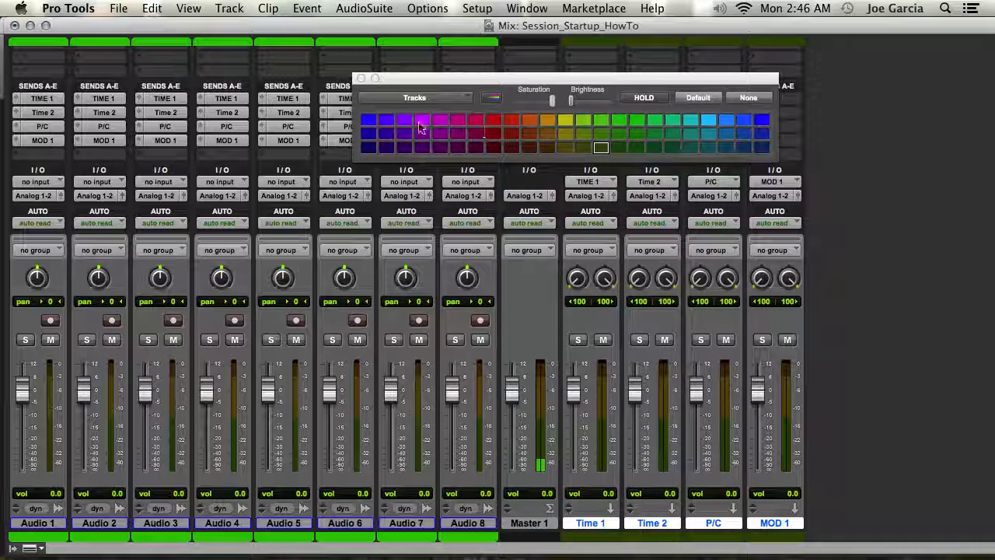
pyautogui.click(388, 123)
pyautogui.click(404, 132)
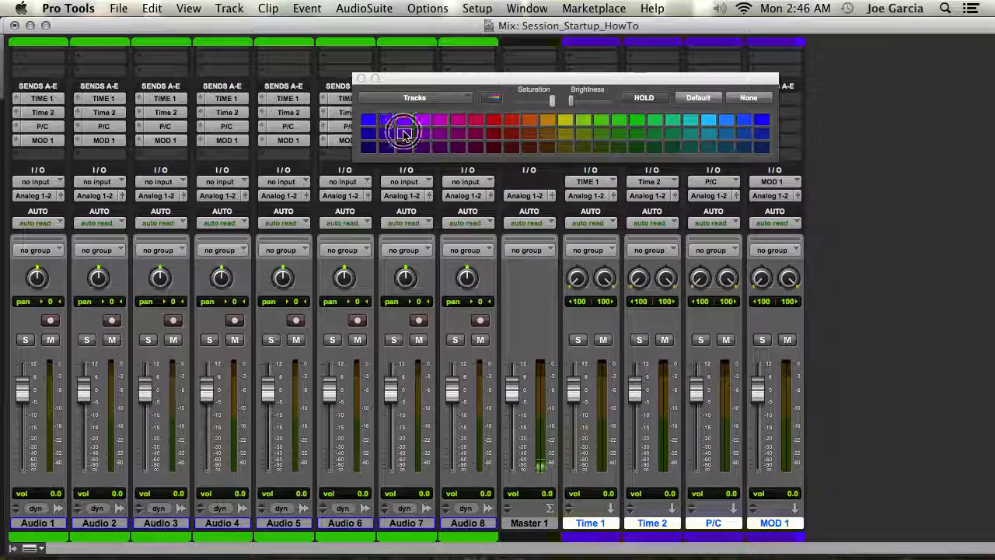
# Step: Apply the track colors to the whole channel strips, lower the saturation, and close the color palette
pyautogui.click(487, 99)
pyautogui.click(487, 100)
pyautogui.click(488, 100)
pyautogui.click(488, 100)
pyautogui.click(489, 100)
pyautogui.moveTo(553, 101); pyautogui.dragTo(539, 122)
pyautogui.click(360, 79)
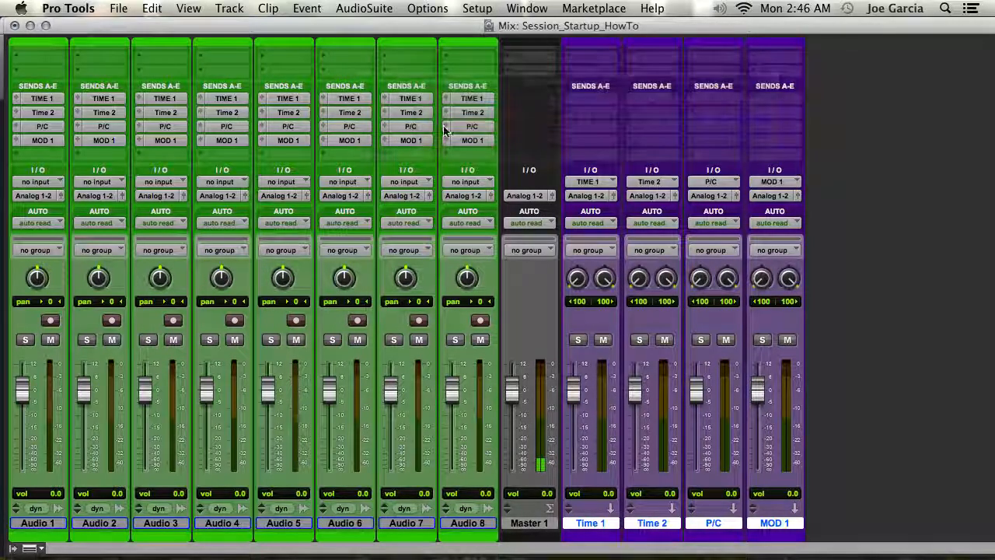
pyautogui.scroll(3, 445, 130)
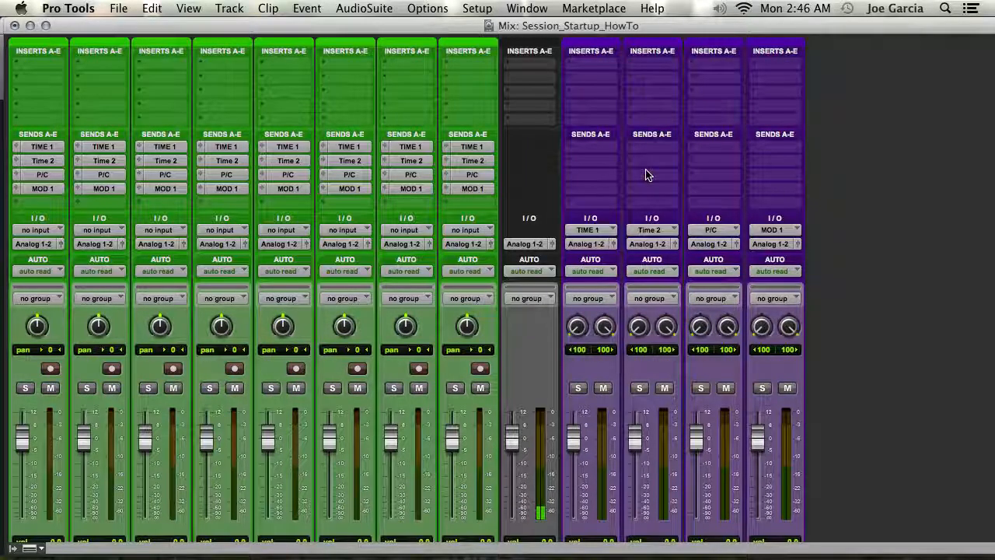
pyautogui.scroll(-3, 645, 175)
pyautogui.scroll(3, 646, 168)
pyautogui.scroll(-3, 777, 165)
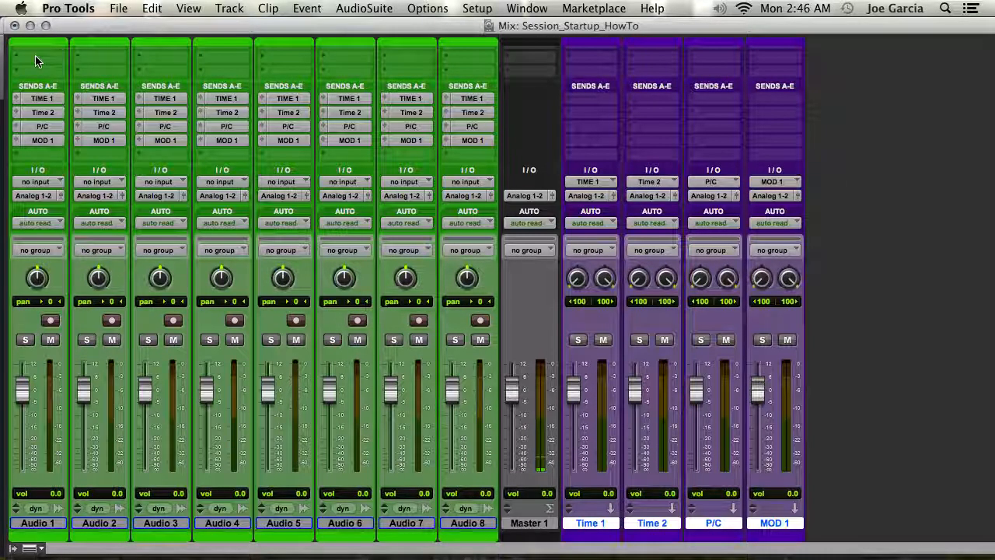